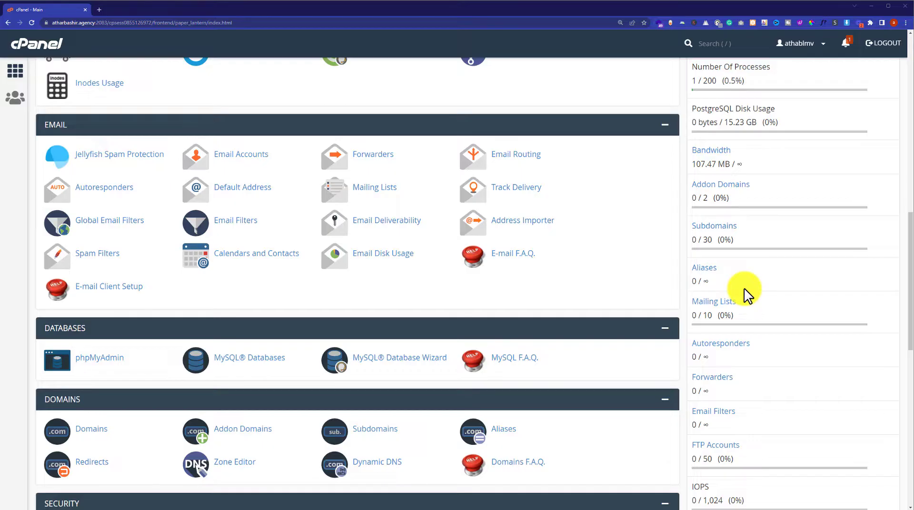
# Step: Open File Manager in a new tab and go into the public_html folder
pyautogui.scroll(15, 743, 288)
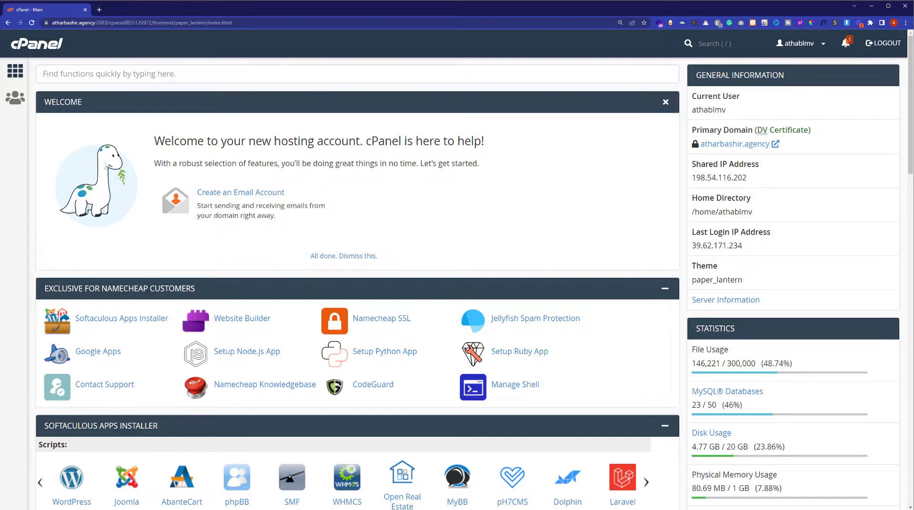
pyautogui.scroll(-7, 656, 81)
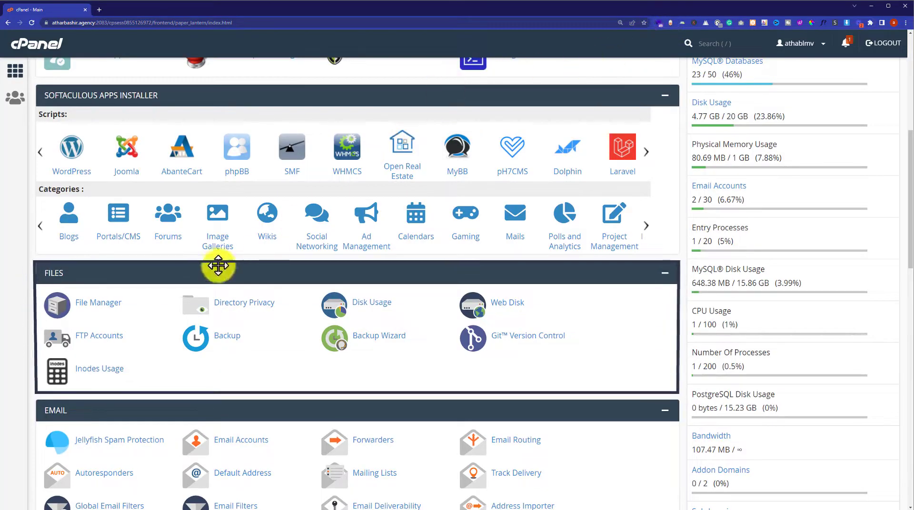
pyautogui.click(103, 304)
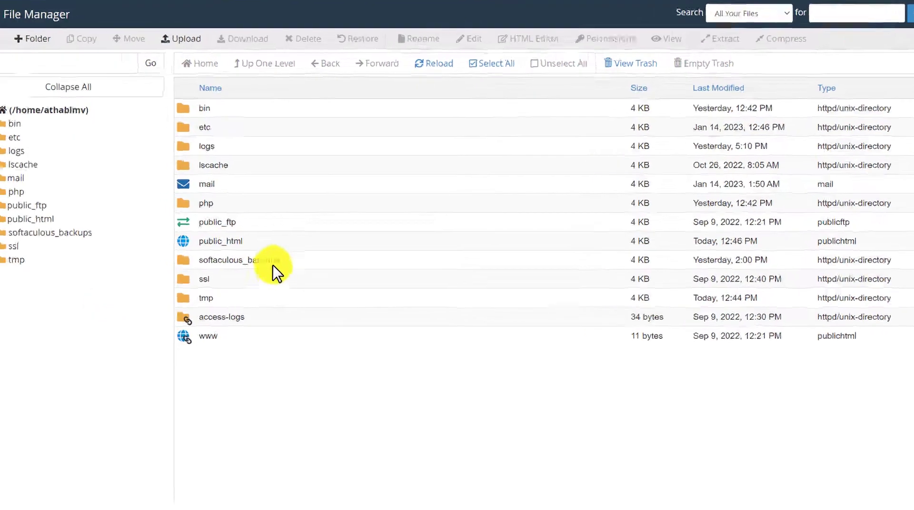
pyautogui.doubleClick(262, 243)
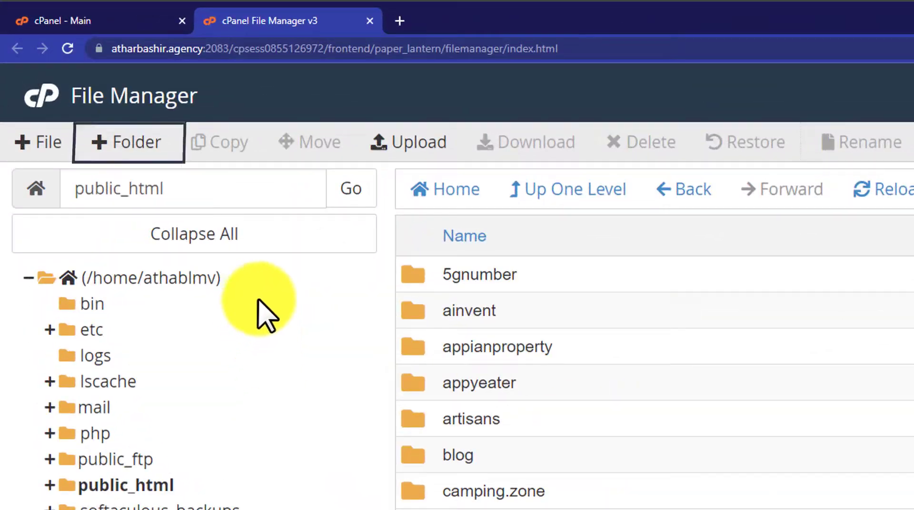
# Step: Create a folder named newwebsite in public_html and open it
pyautogui.click(123, 143)
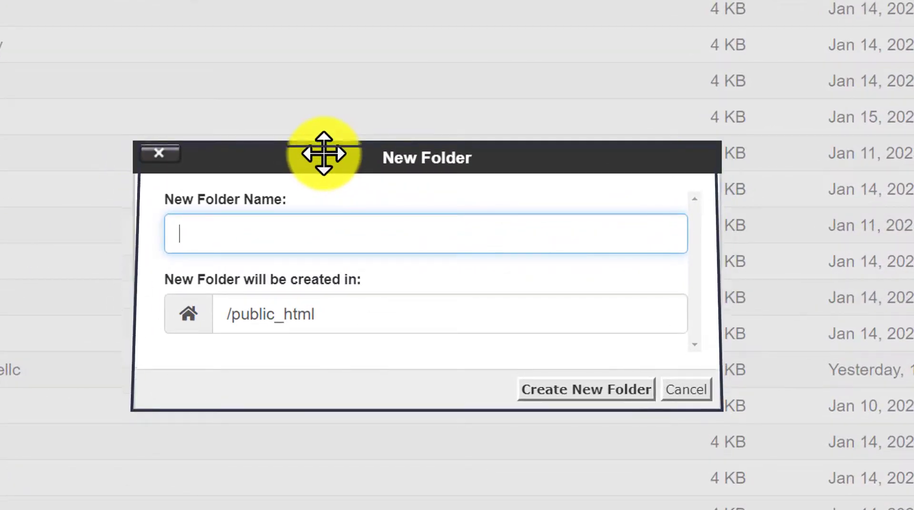
pyautogui.write('new')
pyautogui.press('BackSpace')
pyautogui.write('webstie')
pyautogui.press('BackSpace')
pyautogui.press('BackSpace')
pyautogui.press('BackSpace')
pyautogui.press('BackSpace')
pyautogui.press('BackSpace')
pyautogui.write('bsite')
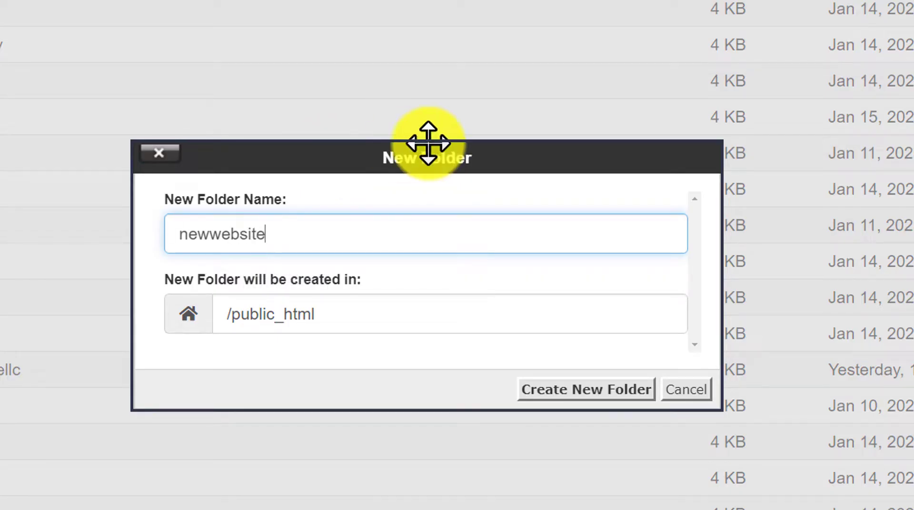
pyautogui.click(561, 387)
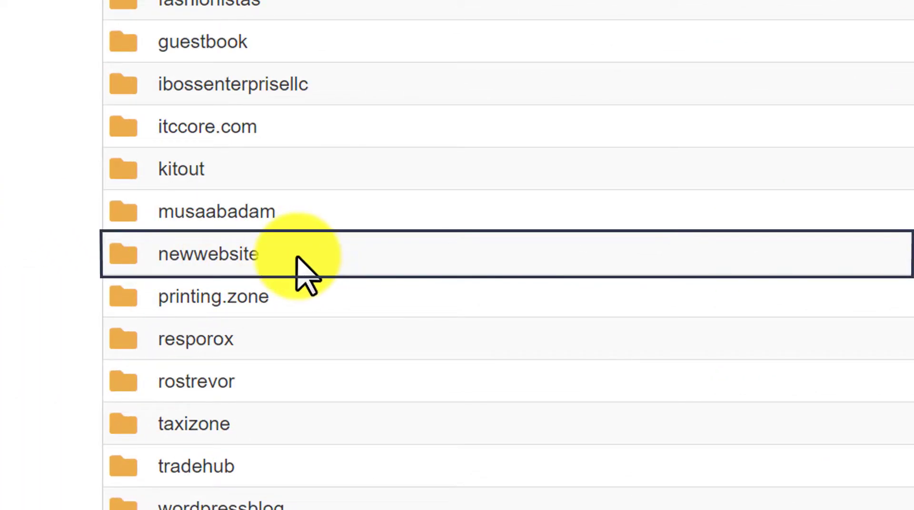
pyautogui.doubleClick(297, 258)
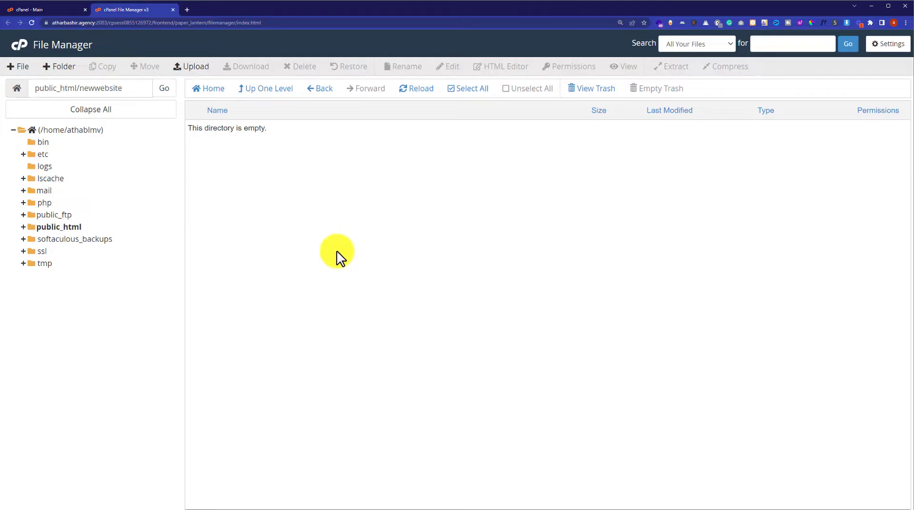
# Step: Upload appianproperty.zip from Downloads into newwebsite, then go back to its file list
pyautogui.click(193, 66)
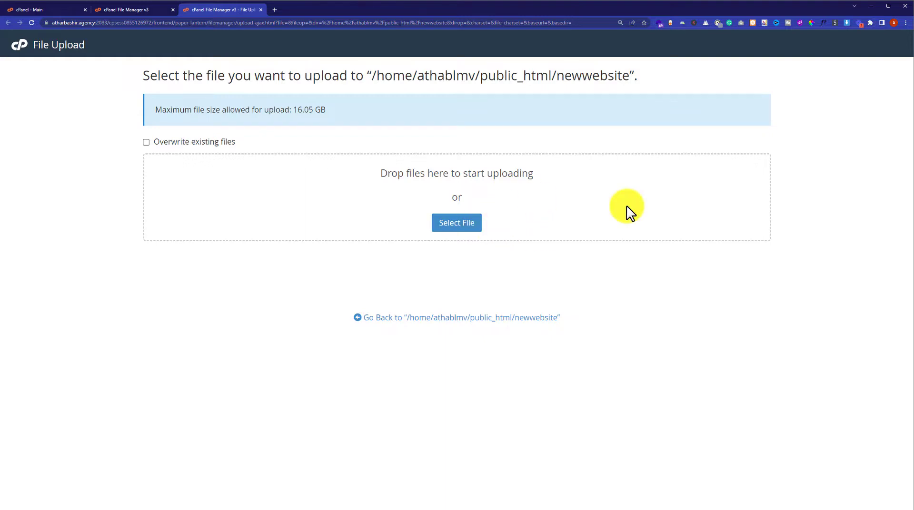
pyautogui.click(469, 227)
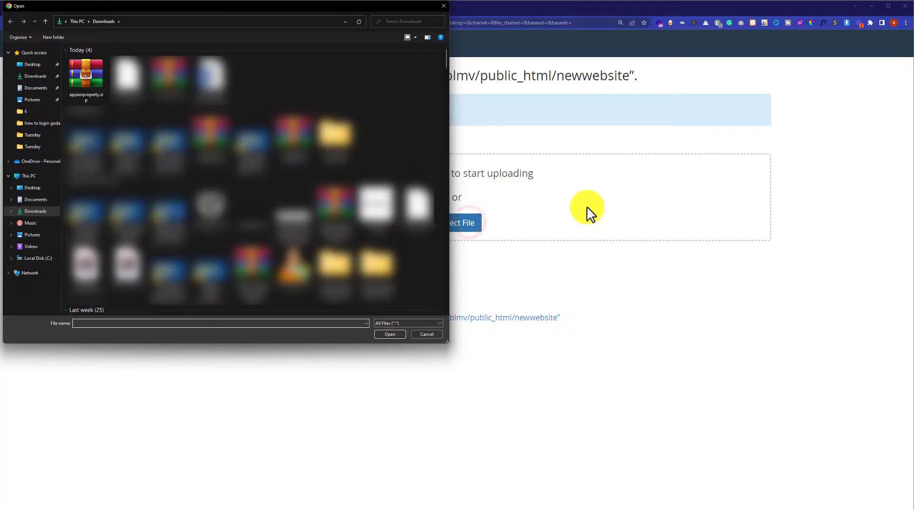
pyautogui.click(90, 81)
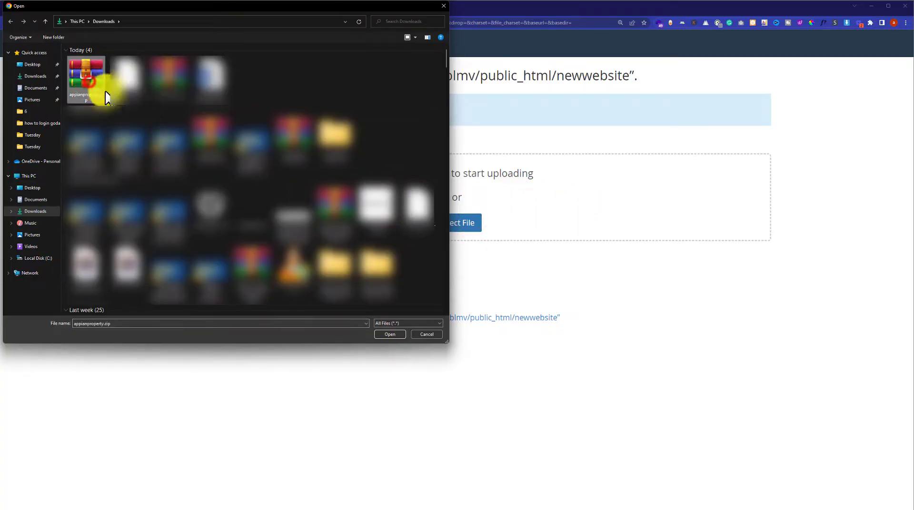
pyautogui.click(388, 334)
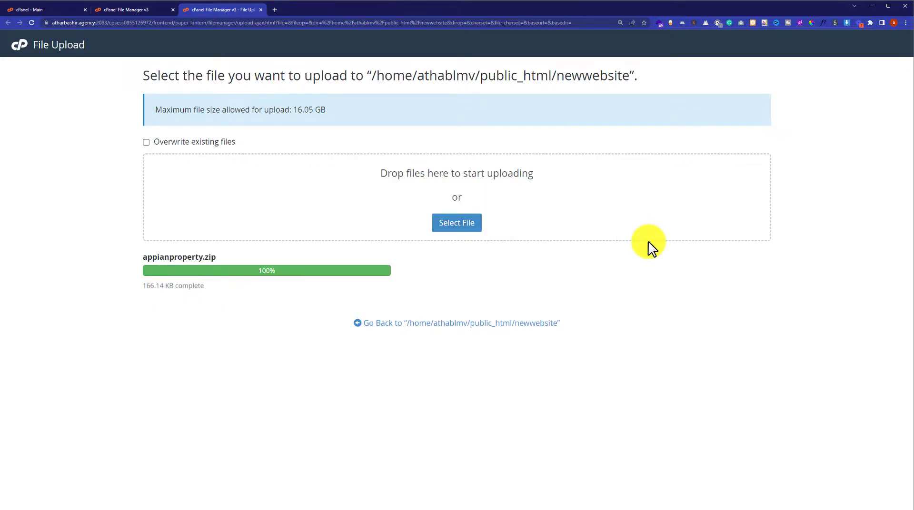
pyautogui.click(414, 325)
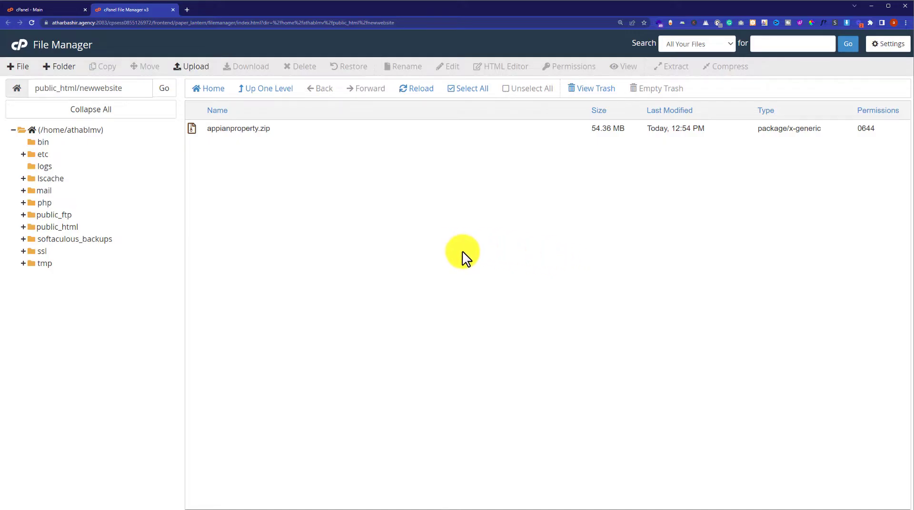
# Step: Extract appianproperty.zip into /public_html/newwebsite and reload the listing
pyautogui.click(269, 128)
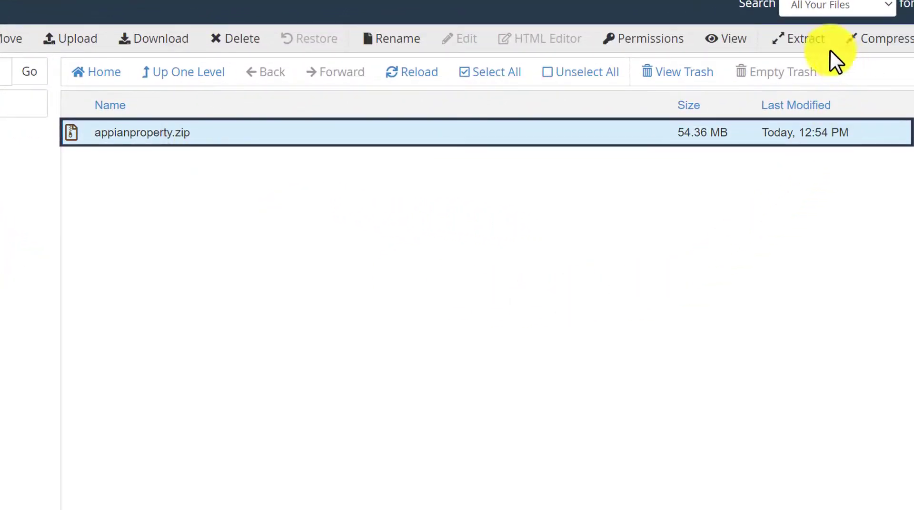
pyautogui.click(807, 45)
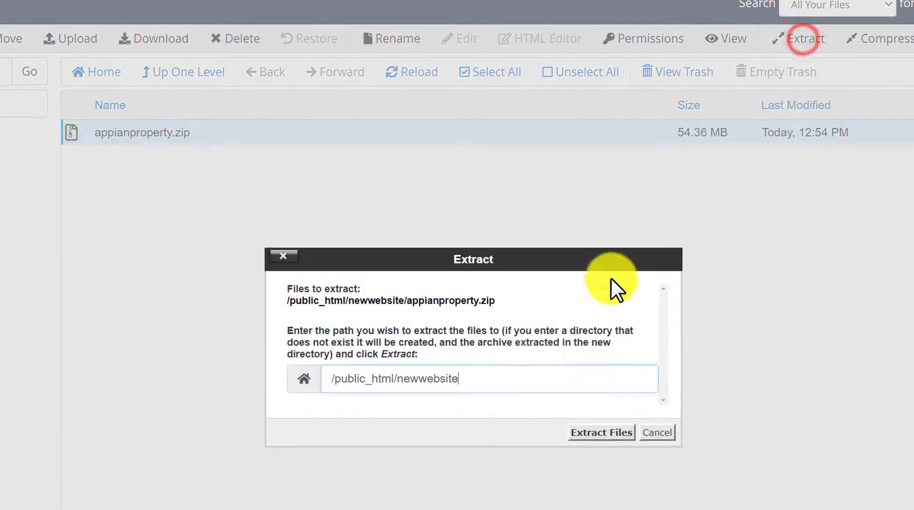
pyautogui.click(600, 433)
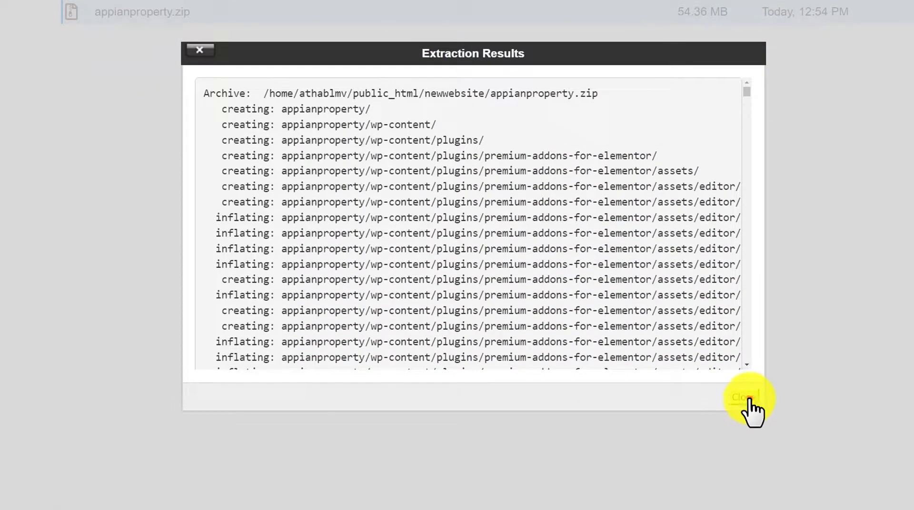
pyautogui.click(747, 509)
pyautogui.click(417, 91)
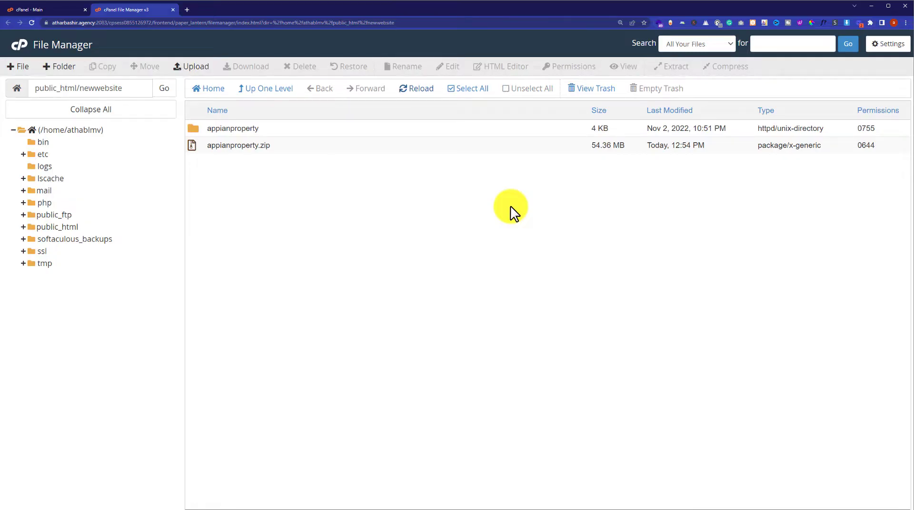
# Step: Move every file from appianproperty up into /public_html/newwebsite, then return to newwebsite
pyautogui.click(310, 129)
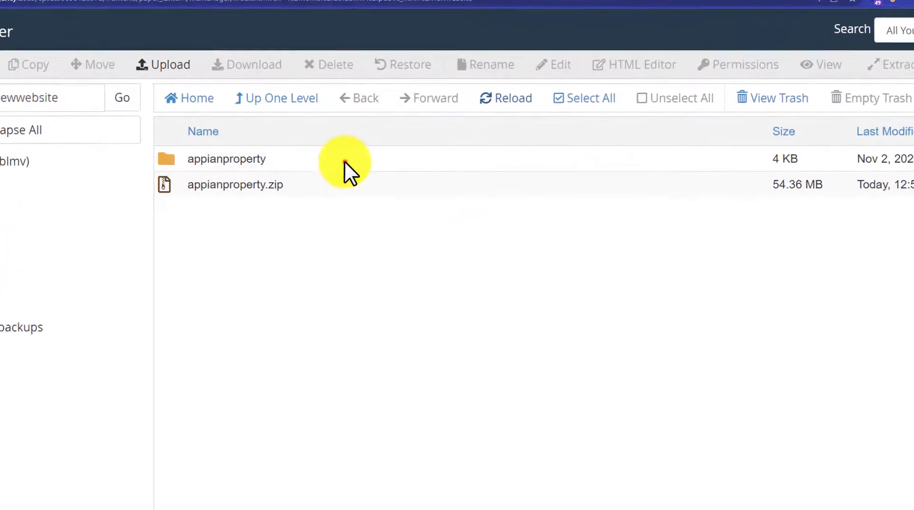
pyautogui.doubleClick(344, 161)
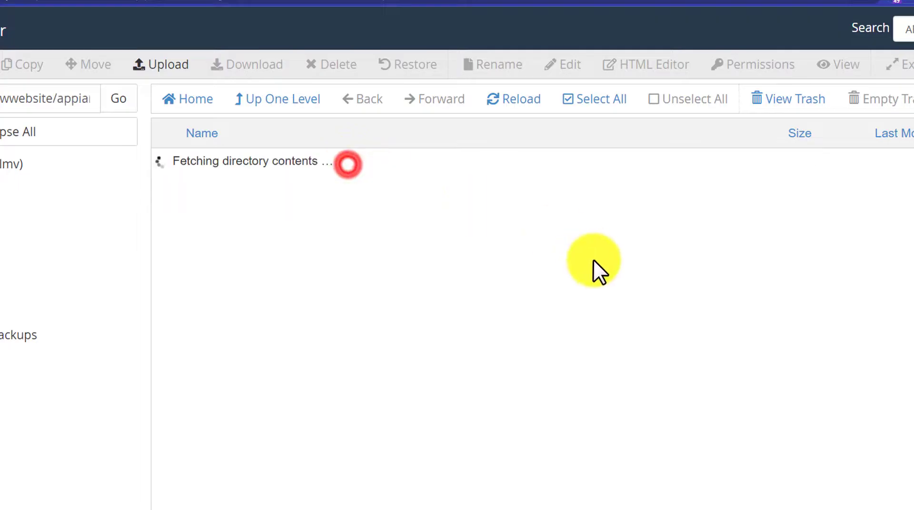
pyautogui.click(592, 101)
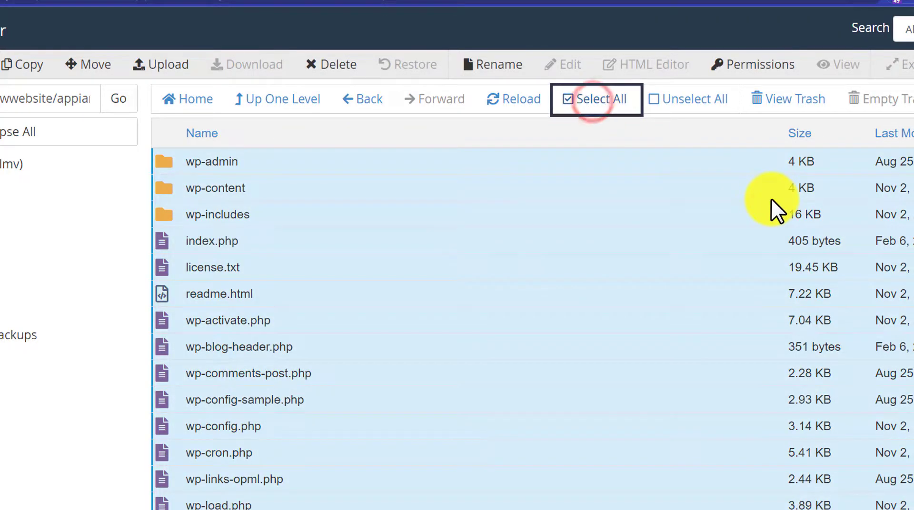
pyautogui.click(86, 64)
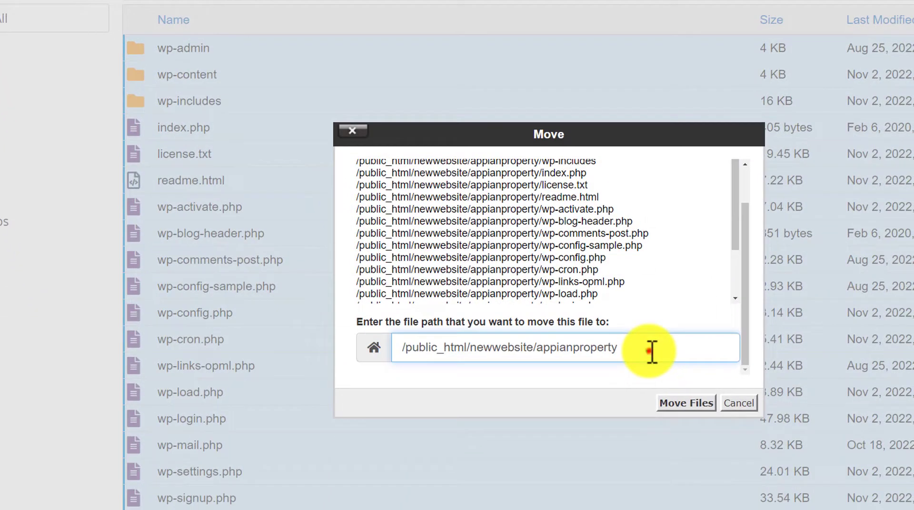
pyautogui.moveTo(648, 347); pyautogui.dragTo(536, 348)
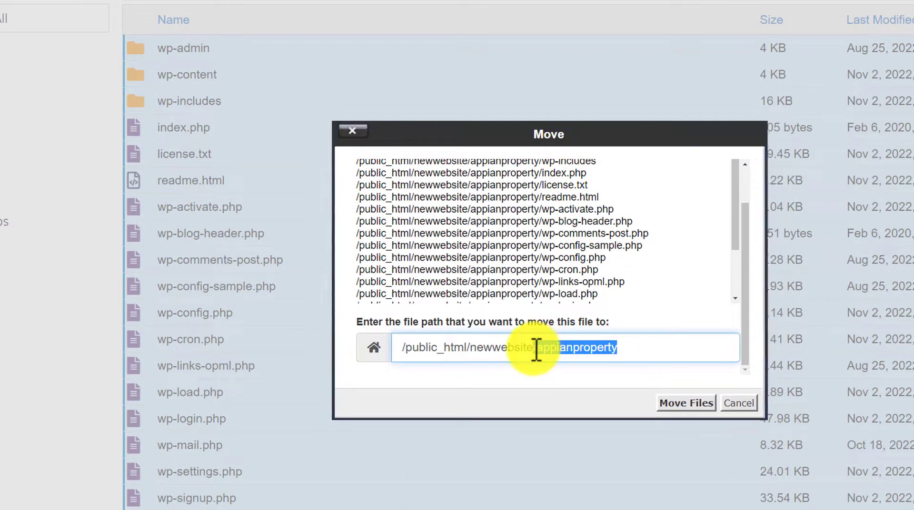
pyautogui.press('BackSpace')
pyautogui.click(689, 402)
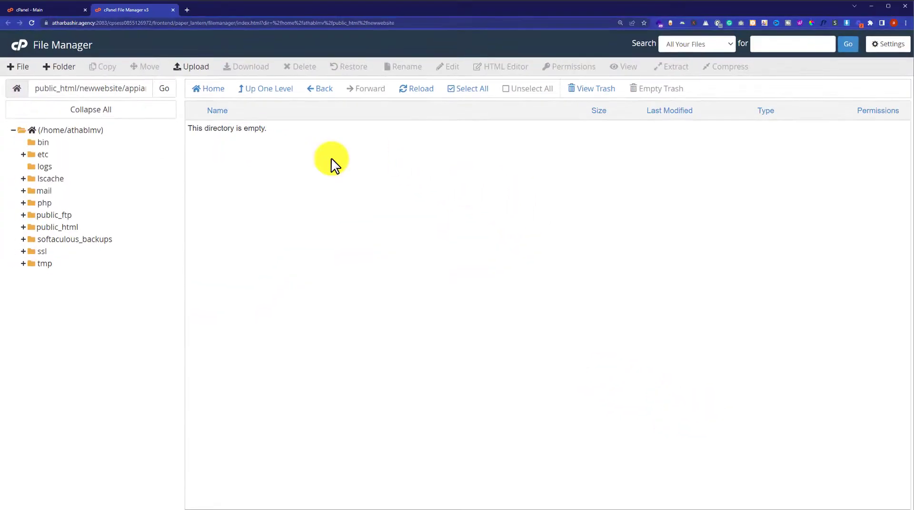
pyautogui.click(276, 101)
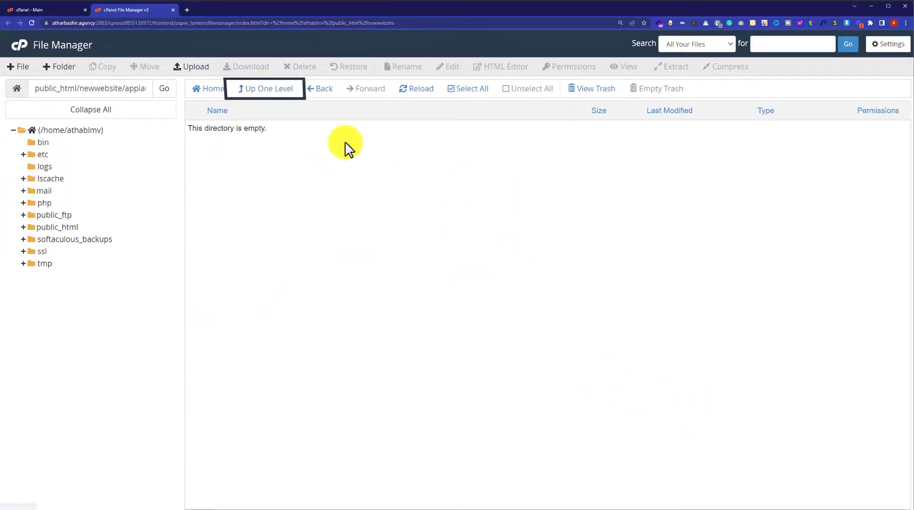
pyautogui.click(266, 93)
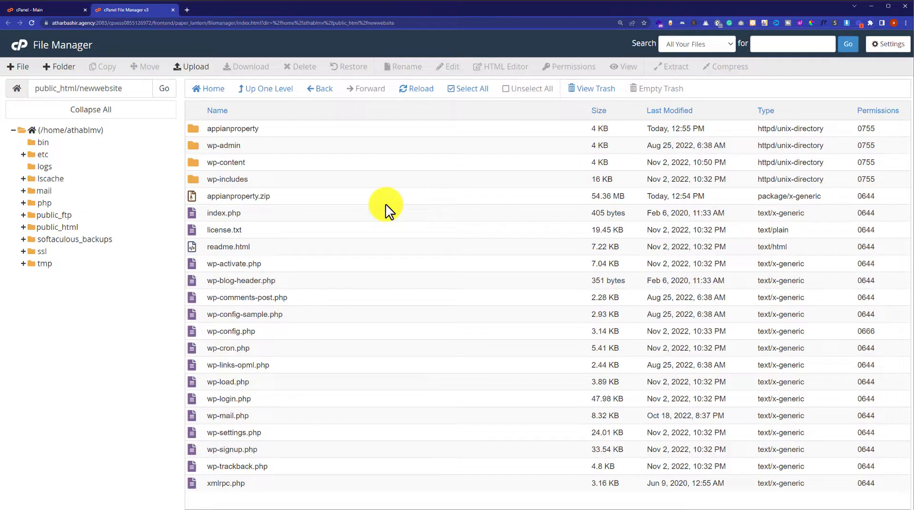
# Step: Create the MySQL database newwebsitedatabase from the dashboard's MySQL Databases page
pyautogui.click(59, 8)
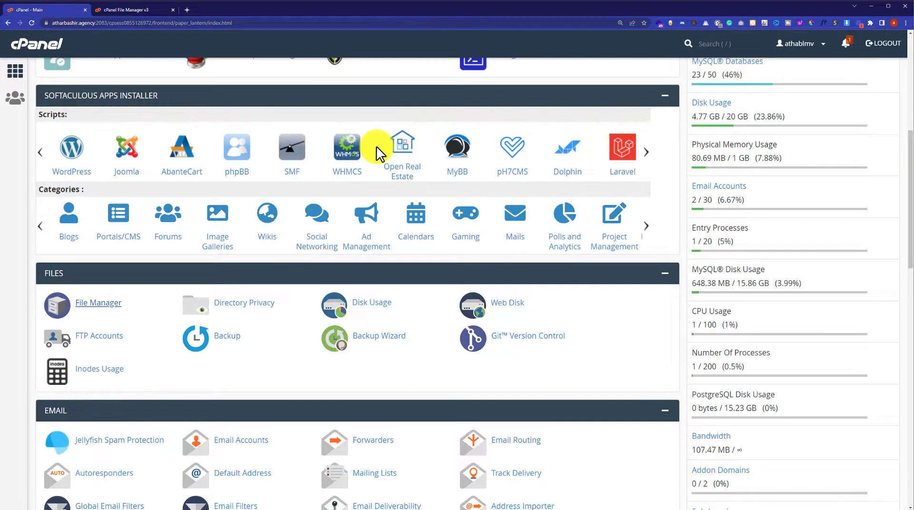
pyautogui.scroll(-8, 376, 152)
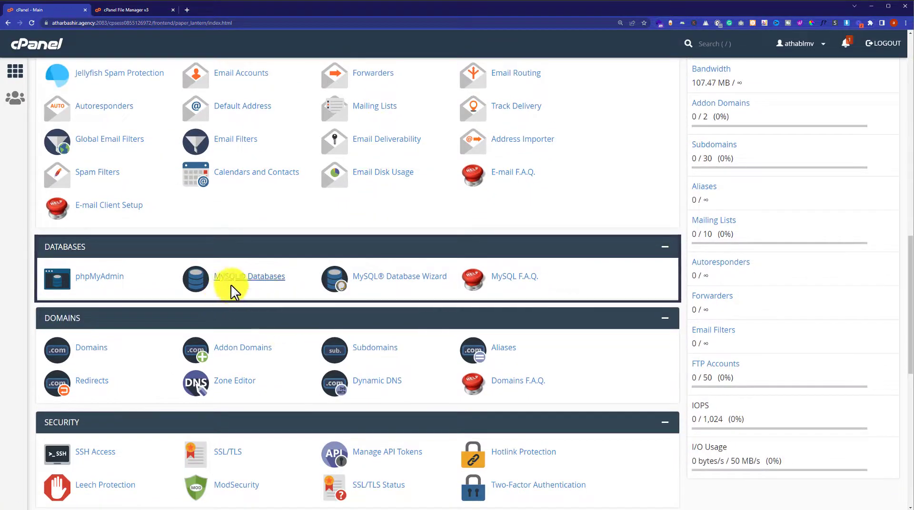
pyautogui.click(246, 281)
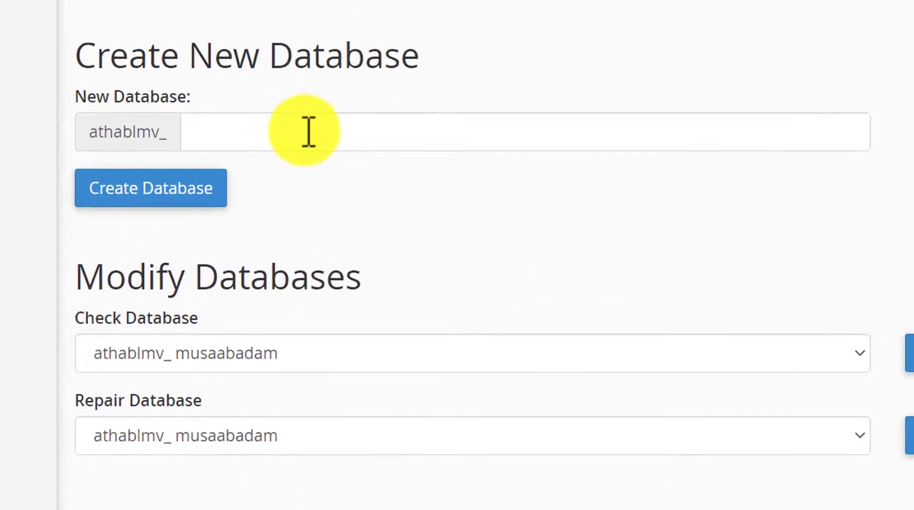
pyautogui.click(307, 131)
pyautogui.write('n')
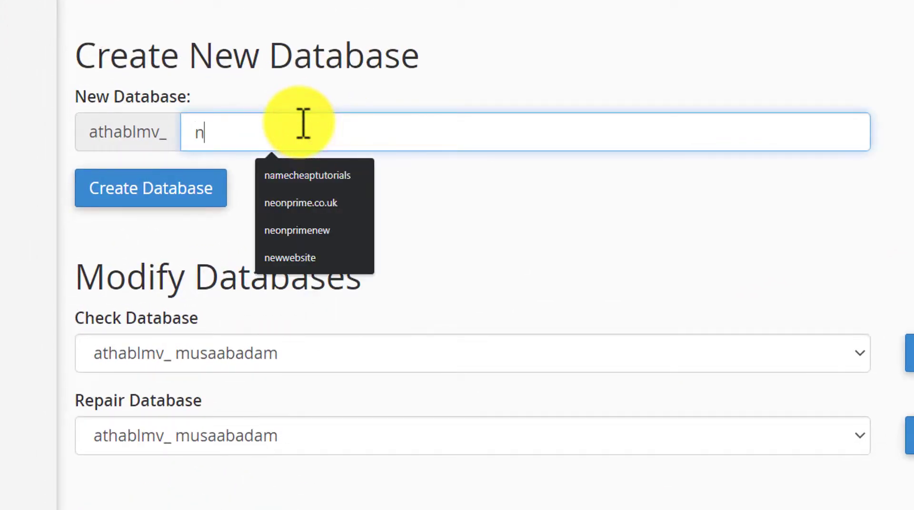
pyautogui.write('ewwebsite')
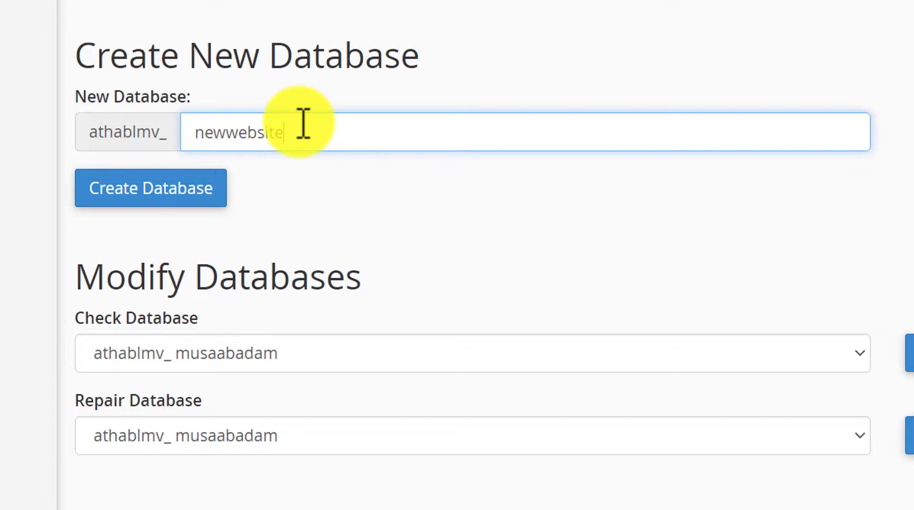
pyautogui.write('database')
pyautogui.click(151, 189)
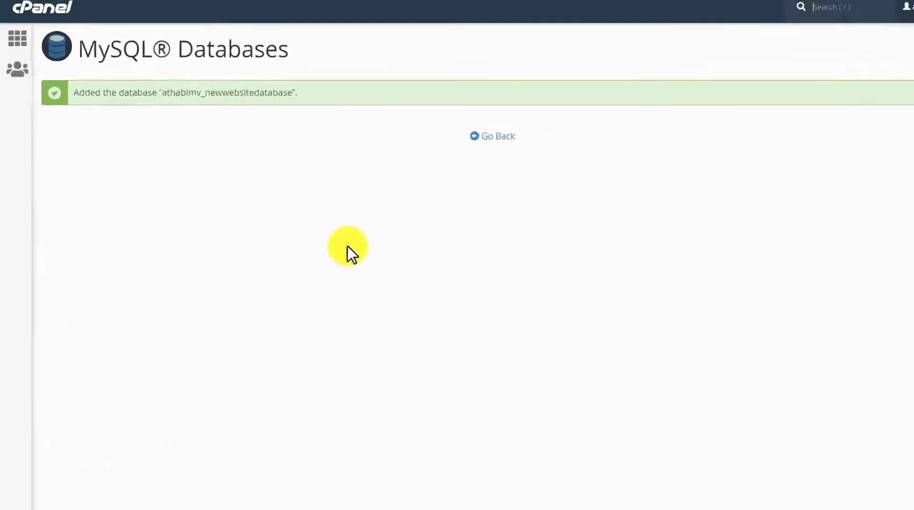
# Step: Add MySQL user newuser with a strong password entered twice
pyautogui.click(496, 135)
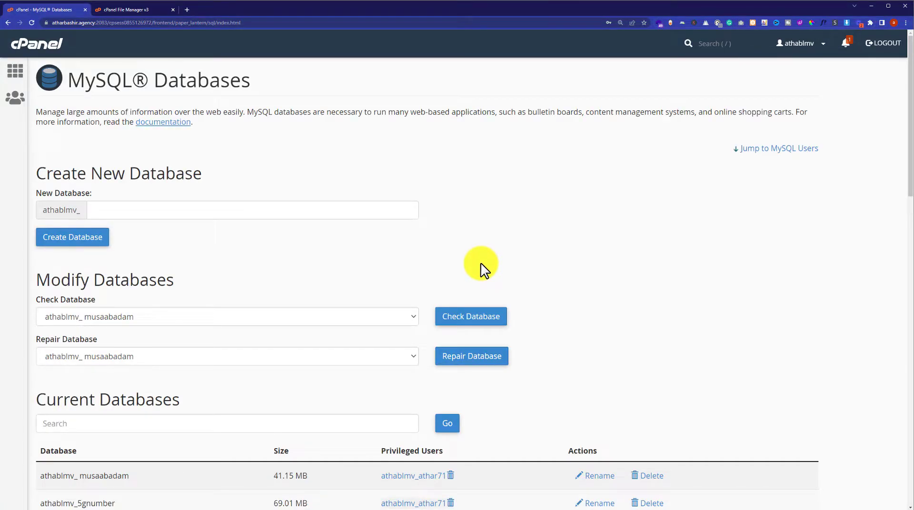
pyautogui.scroll(-10, 481, 269)
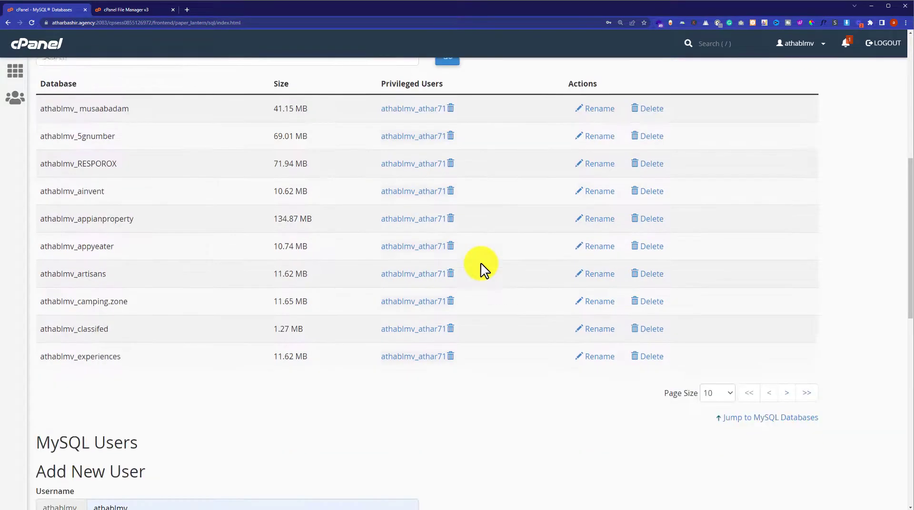
pyautogui.scroll(-2, 481, 269)
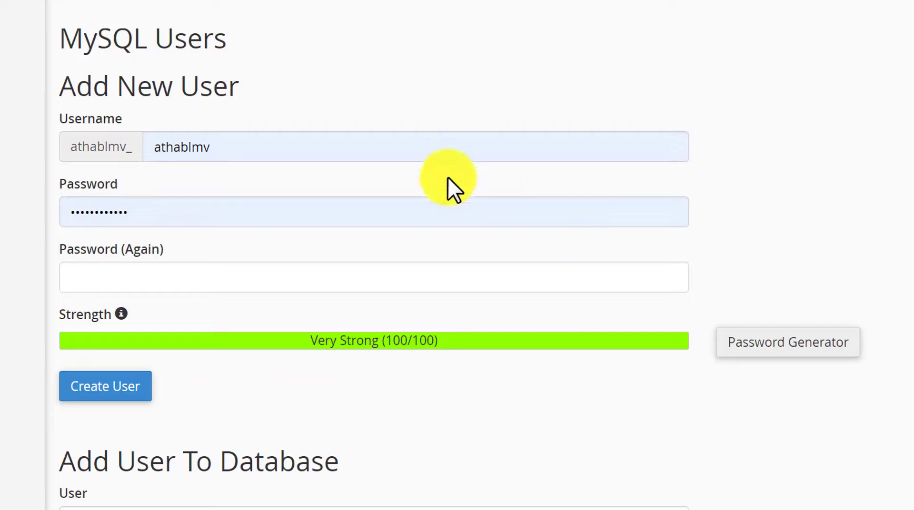
pyautogui.click(337, 147)
pyautogui.doubleClick(338, 147)
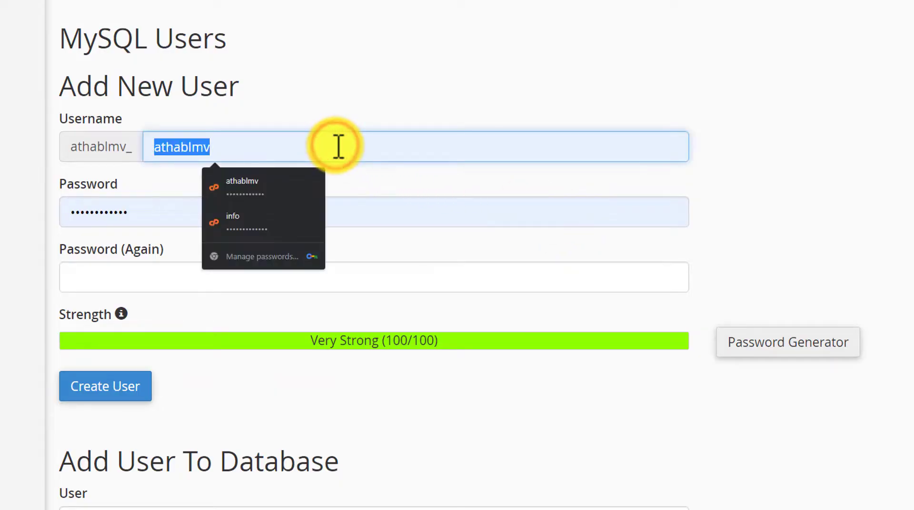
pyautogui.write('newuser')
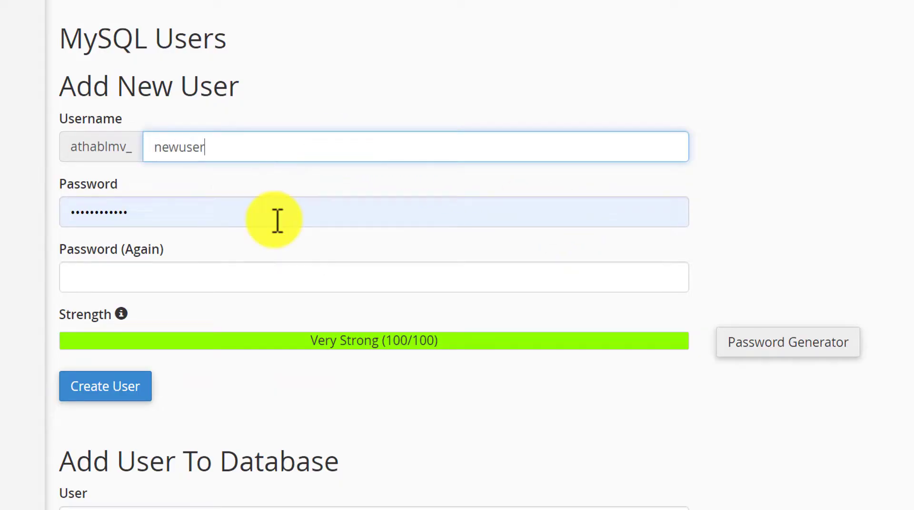
pyautogui.click(277, 220)
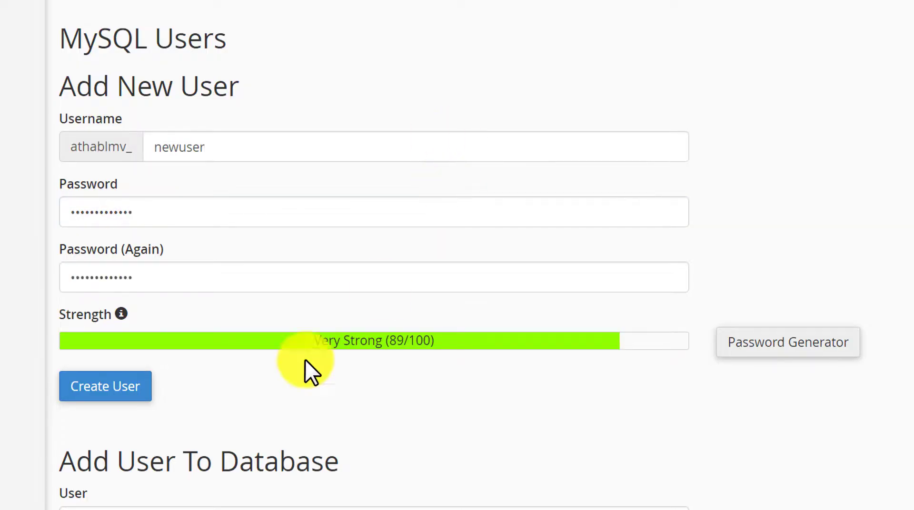
pyautogui.click(127, 393)
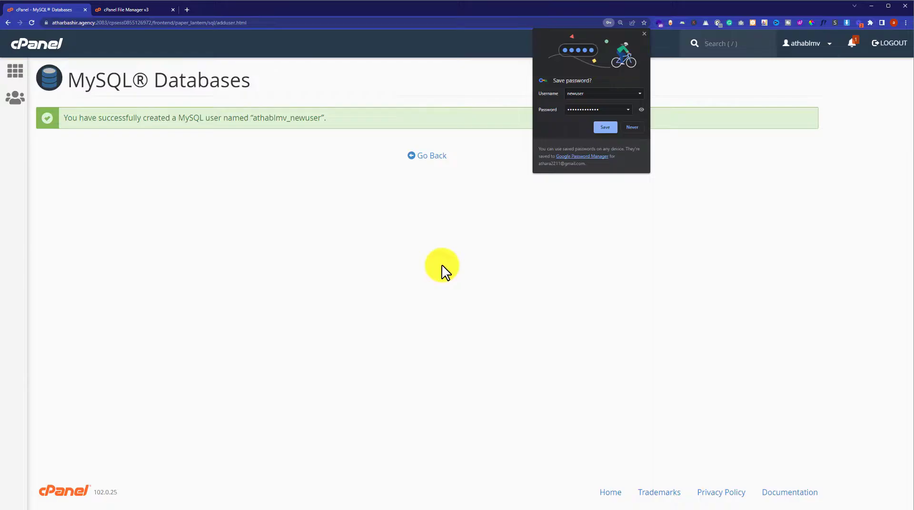
# Step: Choose athablmv_newuser and athablmv_newwebsitedatabase in the Add User To Database form
pyautogui.click(632, 127)
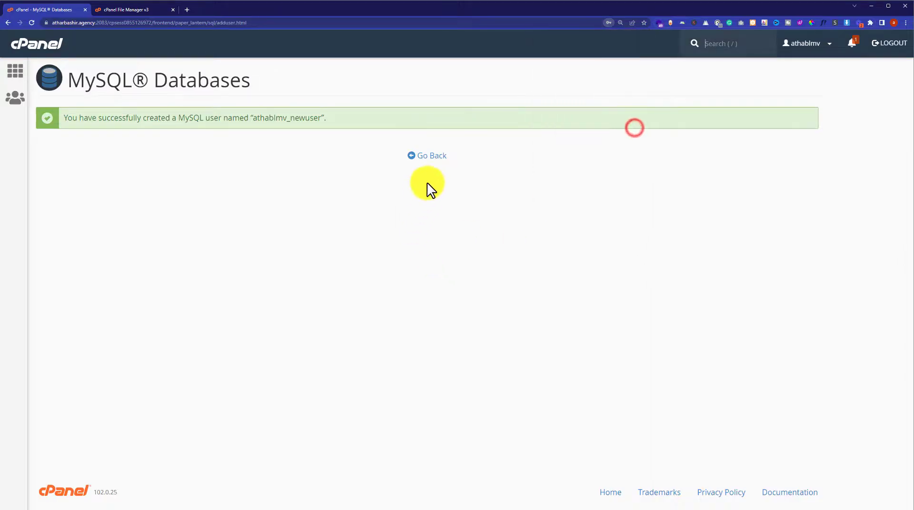
pyautogui.click(436, 156)
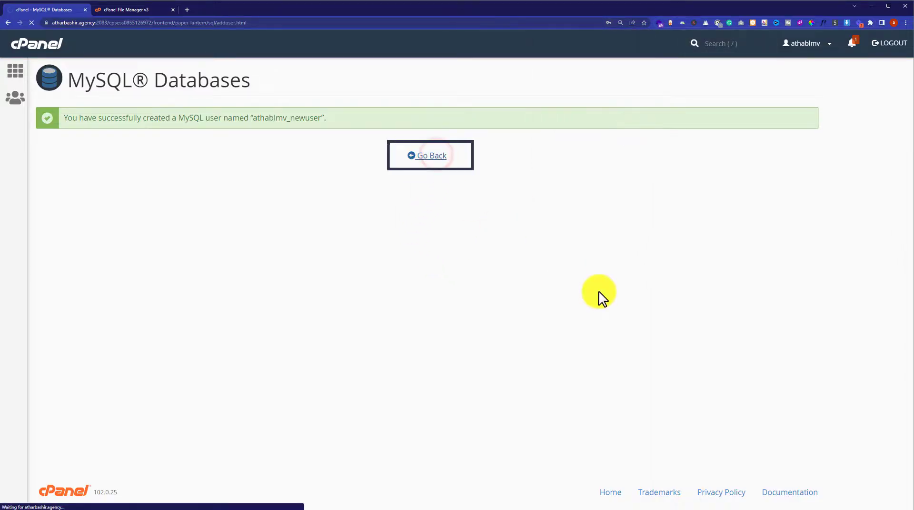
pyautogui.scroll(-15, 531, 269)
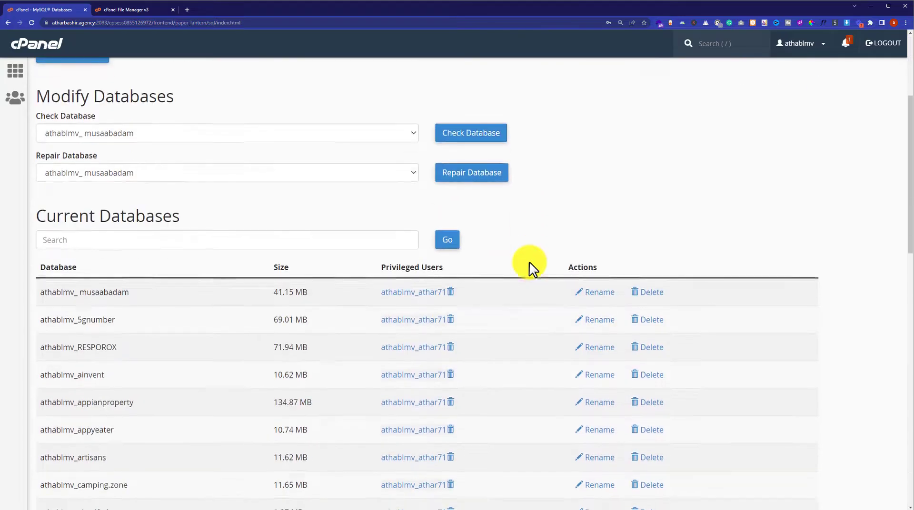
pyautogui.scroll(-1, 527, 269)
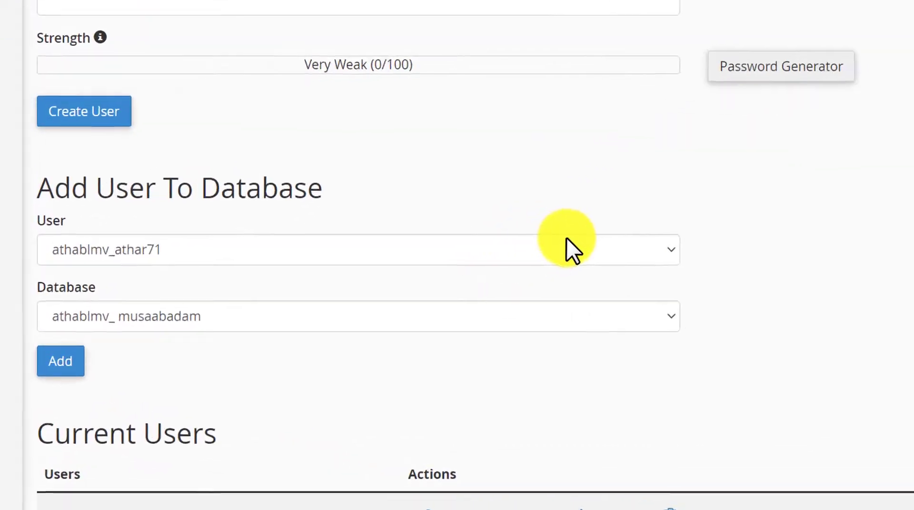
pyautogui.click(574, 246)
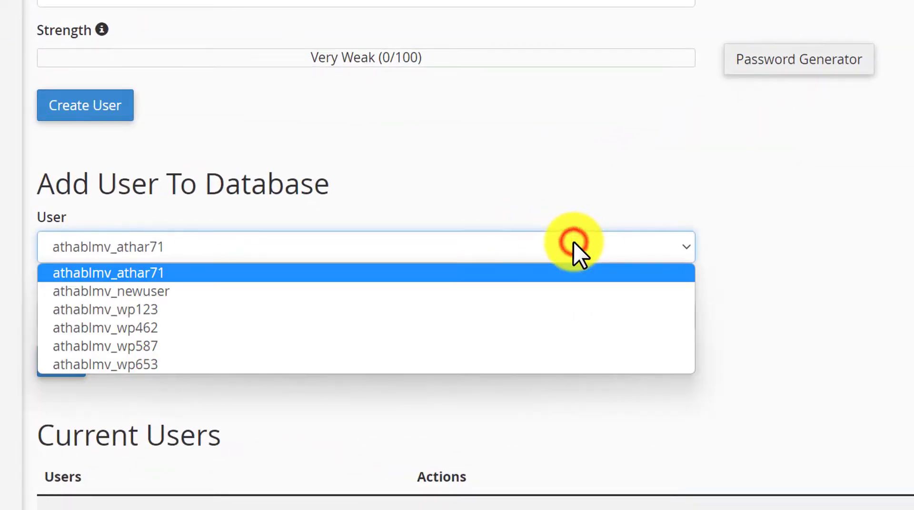
pyautogui.click(93, 291)
pyautogui.scroll(-3, 760, 199)
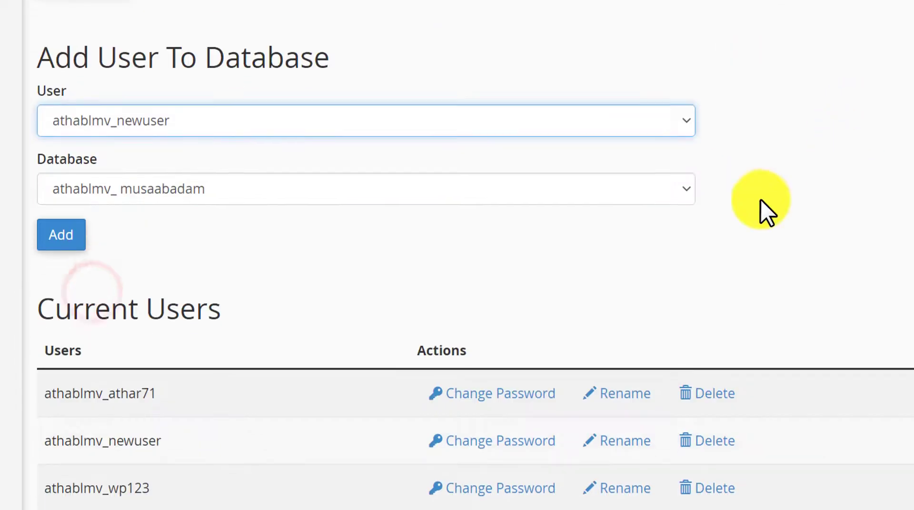
pyautogui.click(238, 192)
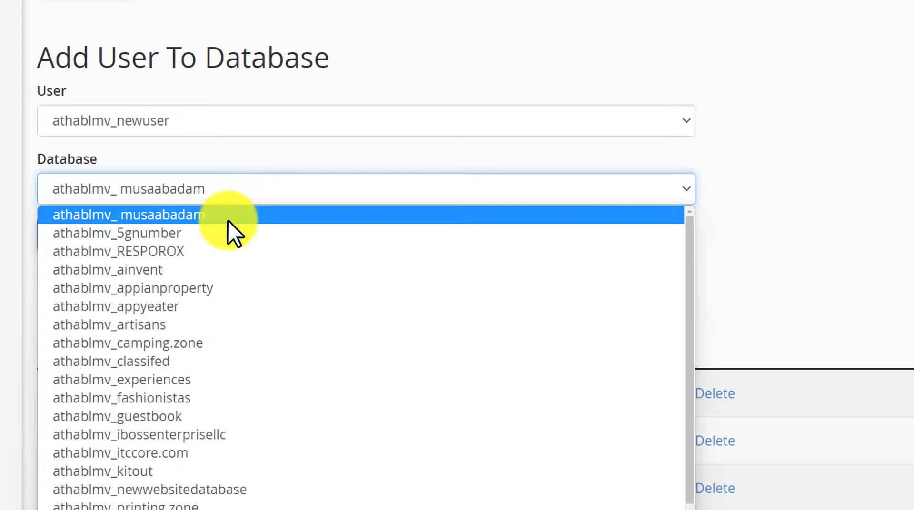
pyautogui.click(214, 490)
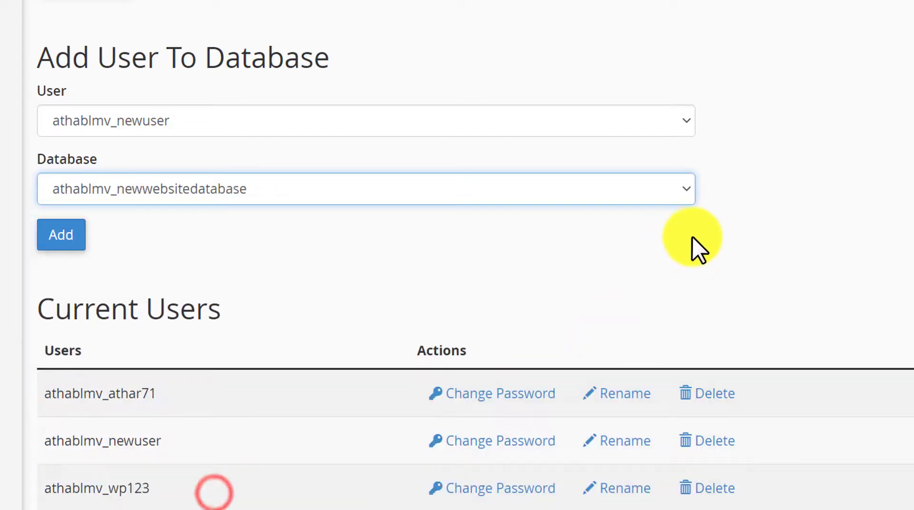
# Step: Give athablmv_newuser ALL PRIVILEGES on athablmv_newwebsitedatabase, save, and return to cPanel home
pyautogui.click(60, 241)
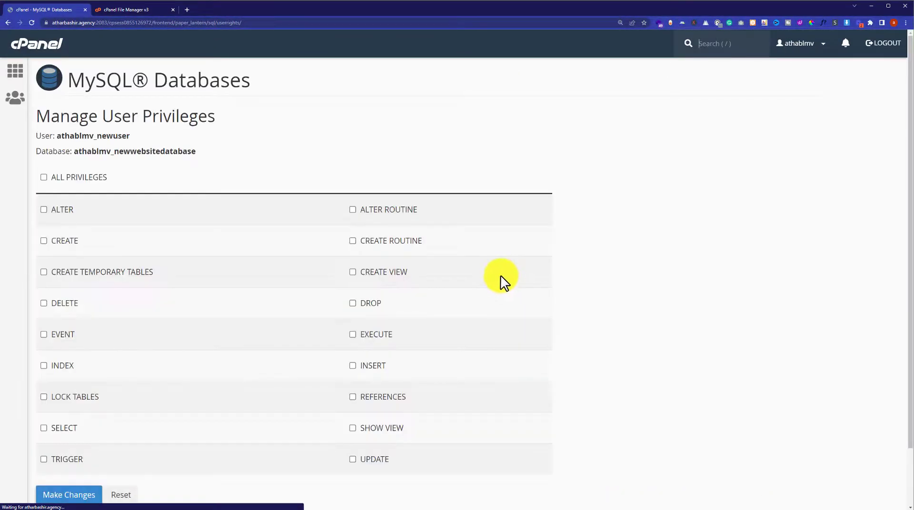
pyautogui.click(117, 96)
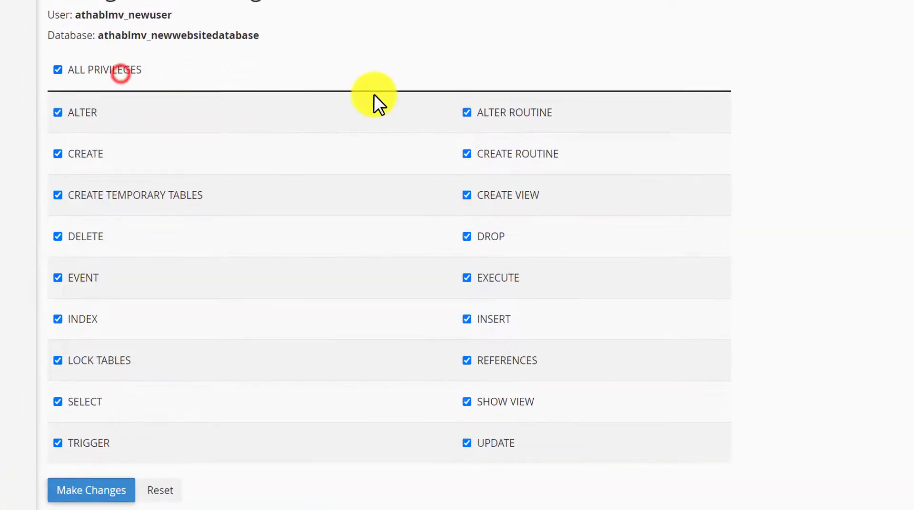
pyautogui.scroll(-2, 328, 195)
pyautogui.click(97, 408)
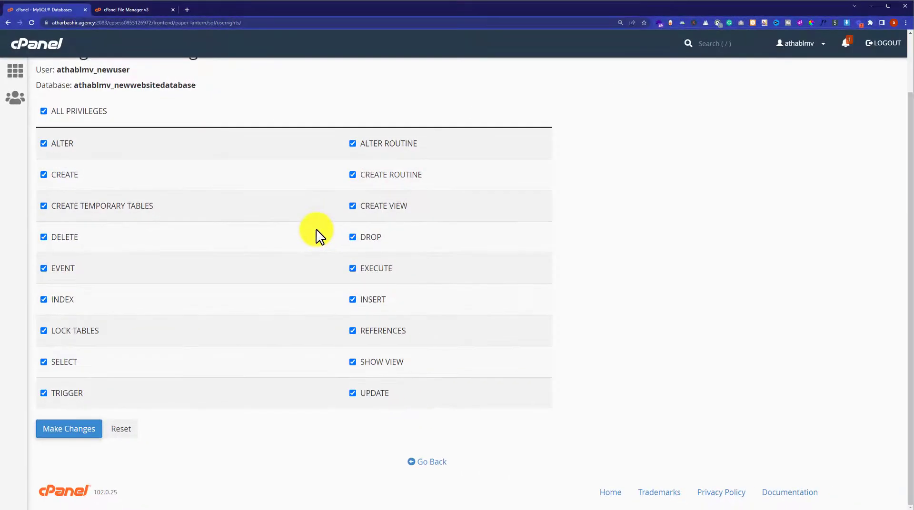
pyautogui.scroll(2, 316, 229)
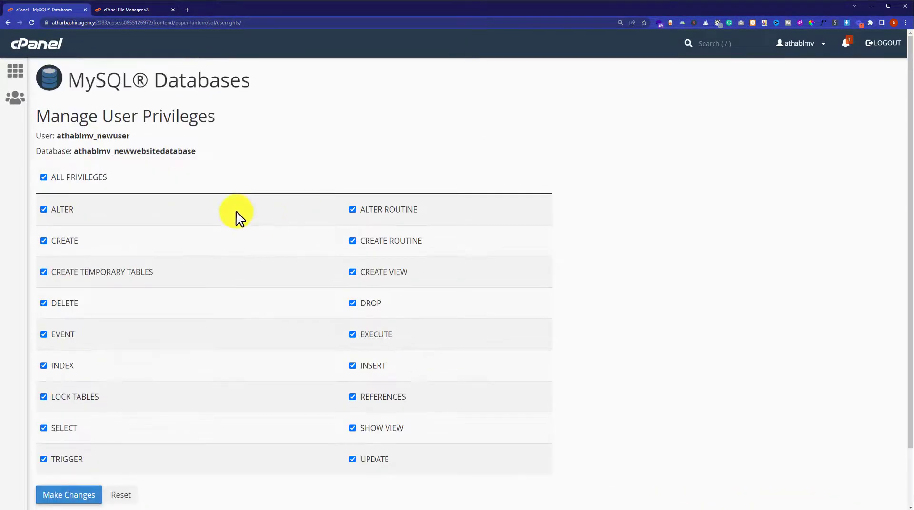
pyautogui.click(58, 48)
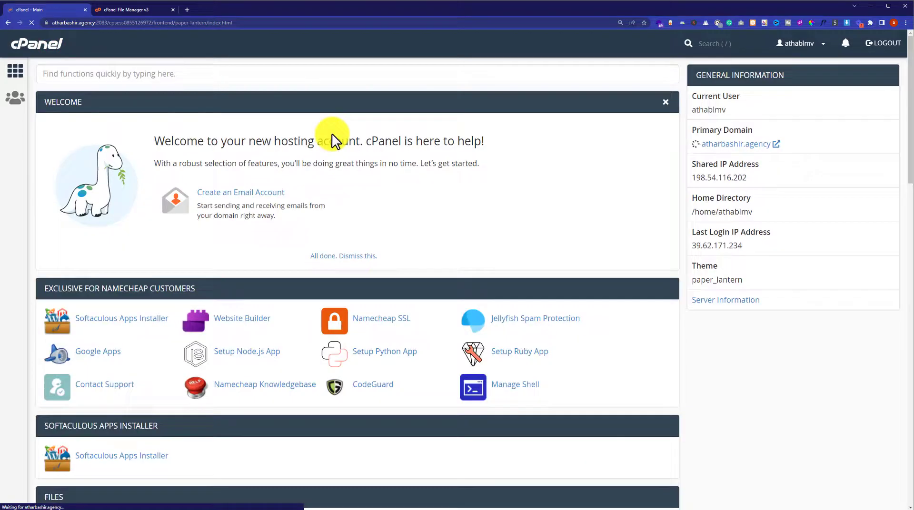
# Step: Open phpMyAdmin on athablmv_newwebsitedatabase, which has no tables yet
pyautogui.scroll(-1, 367, 178)
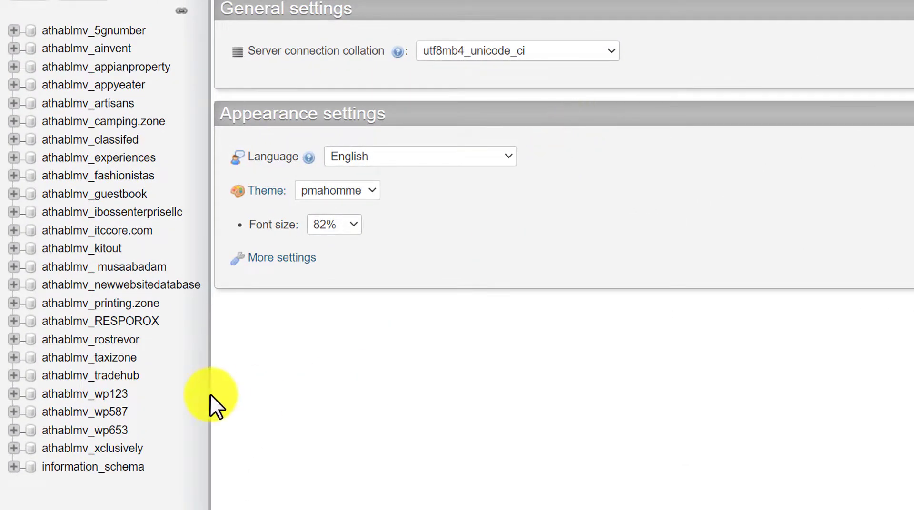
pyautogui.click(98, 284)
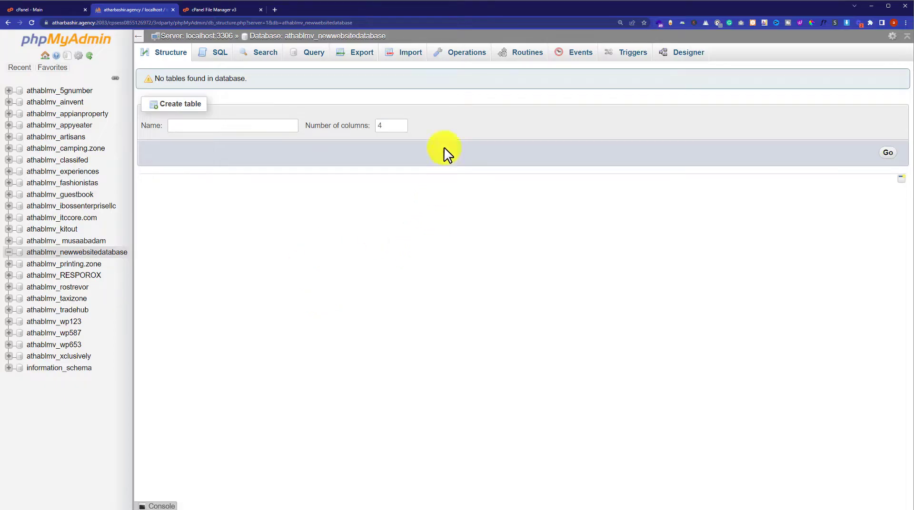
# Step: Attach athablmv_wp587 (1).sql from Downloads as the SQL import file for newwebsitedatabase
pyautogui.click(408, 61)
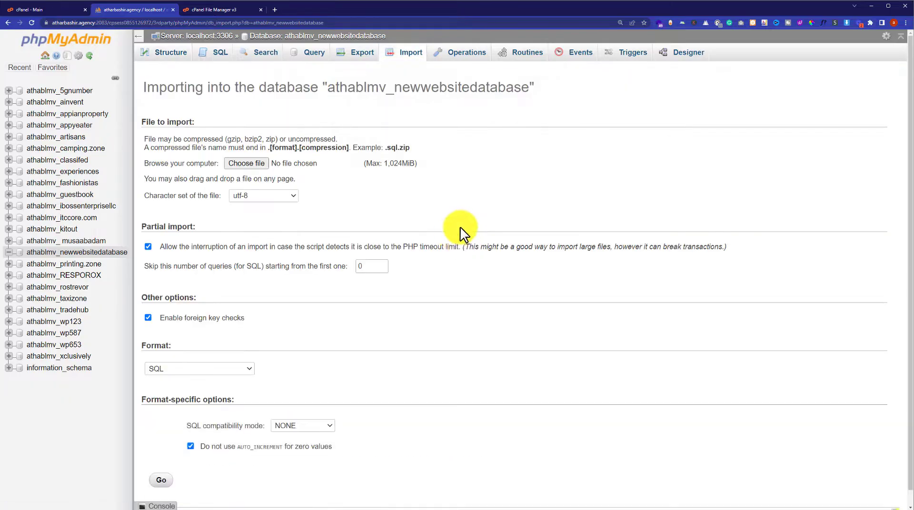
pyautogui.click(261, 164)
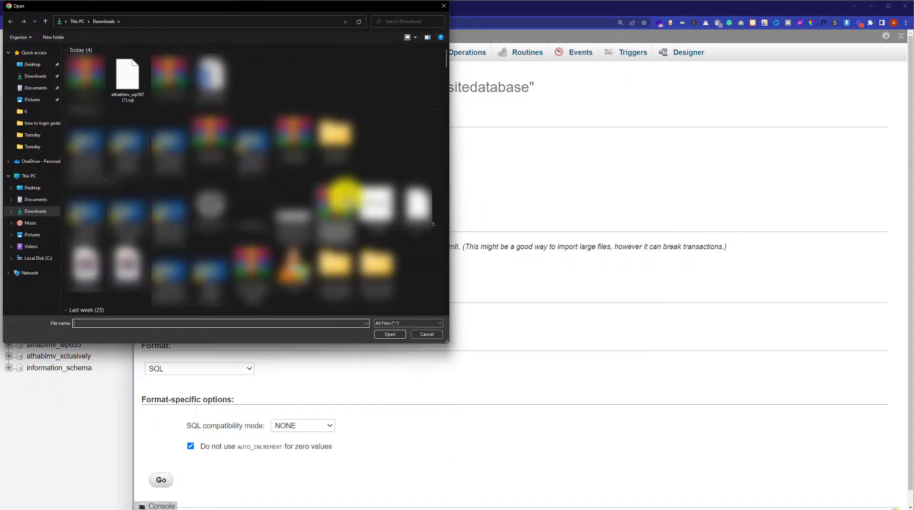
pyautogui.click(125, 86)
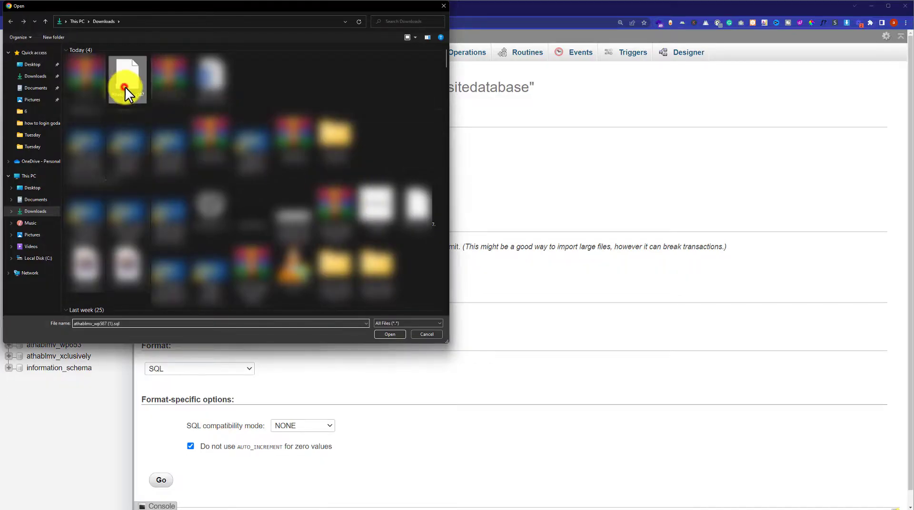
pyautogui.click(384, 333)
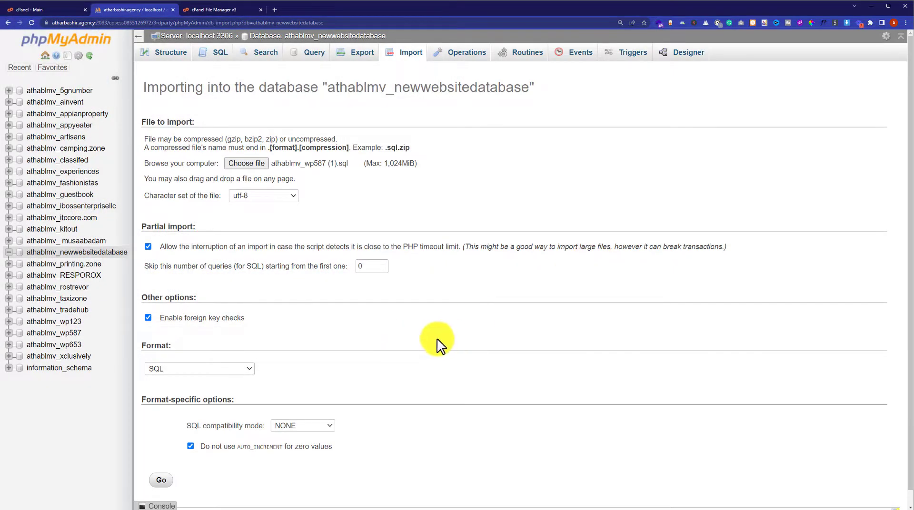
# Step: Start the SQL import, then open athablmv_appianproperty's wp_options table to show siteurl and home
pyautogui.scroll(-1, 171, 474)
pyautogui.click(167, 467)
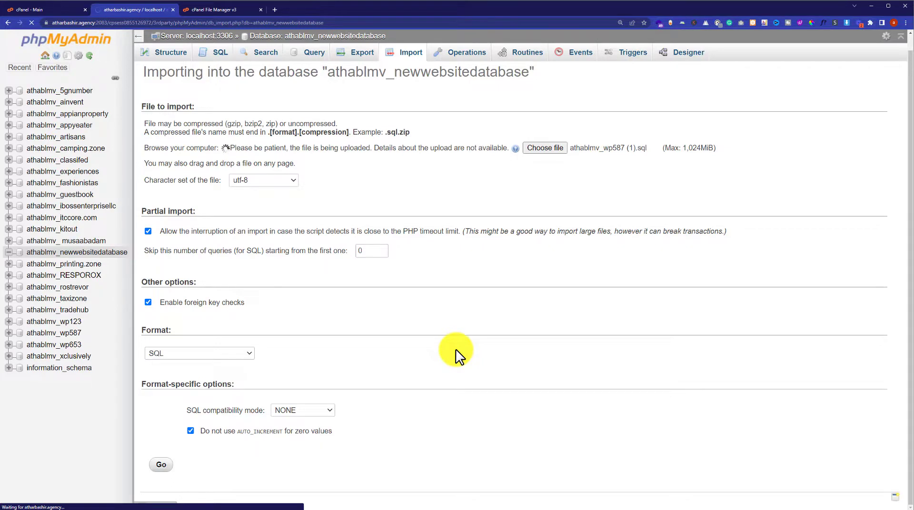
pyautogui.scroll(1, 456, 356)
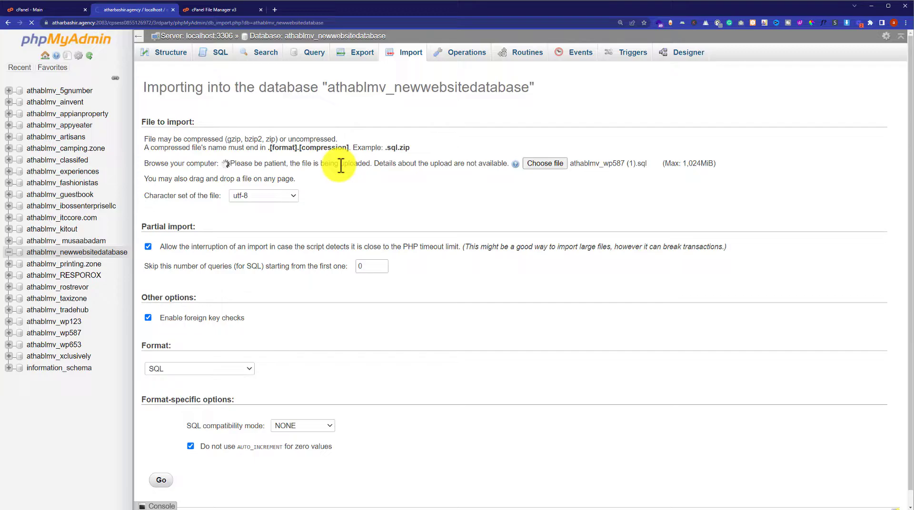
pyautogui.click(164, 58)
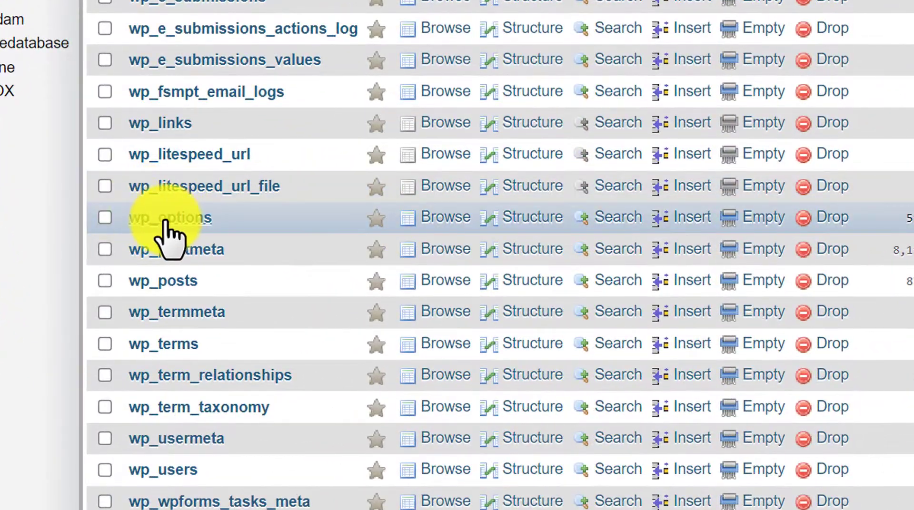
pyautogui.click(162, 219)
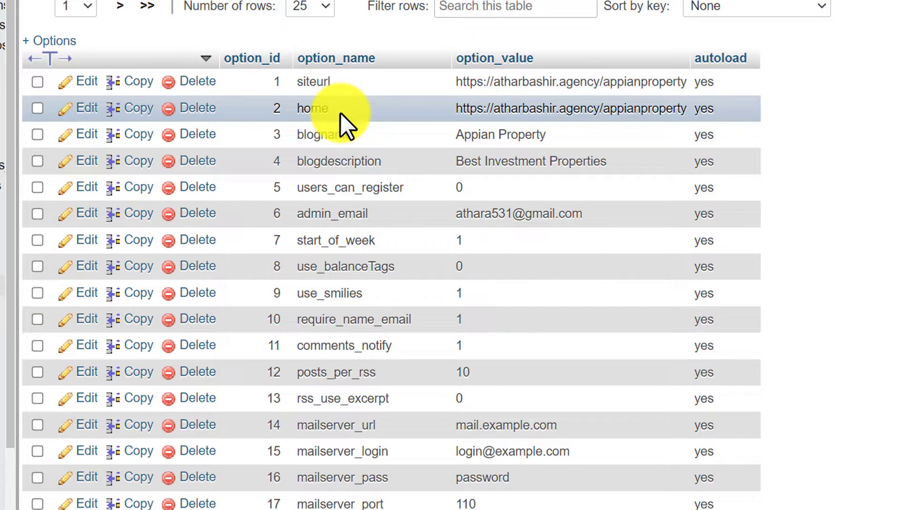
pyautogui.click(514, 81)
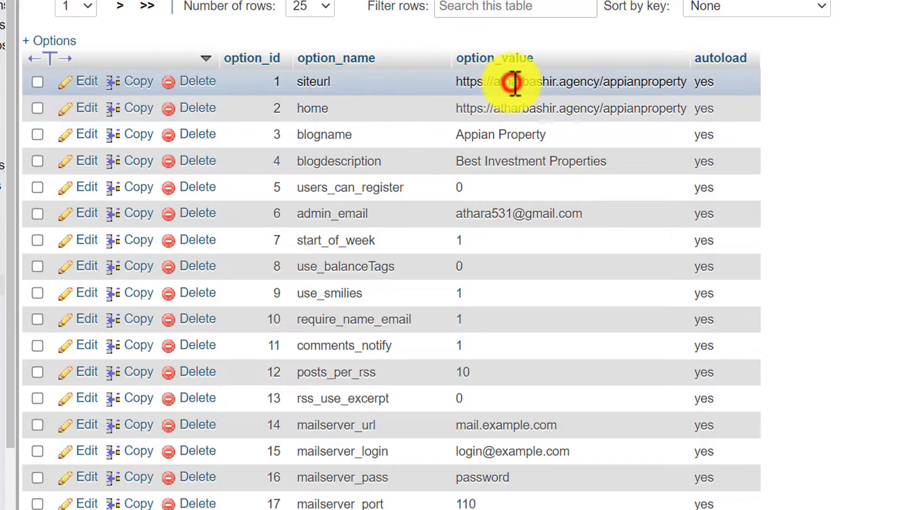
pyautogui.doubleClick(514, 82)
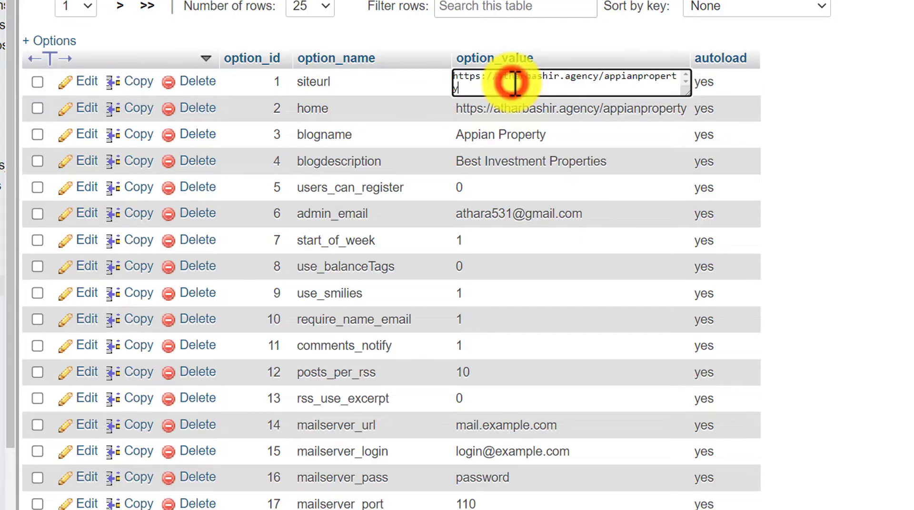
pyautogui.press('BackSpace')
pyautogui.press('BackSpace')
pyautogui.press('BackSpace')
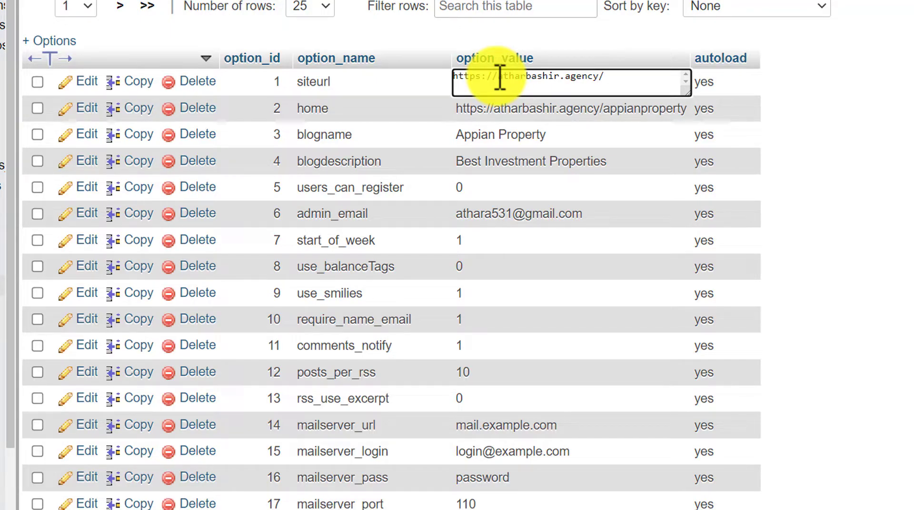
pyautogui.write('ewwebsite')
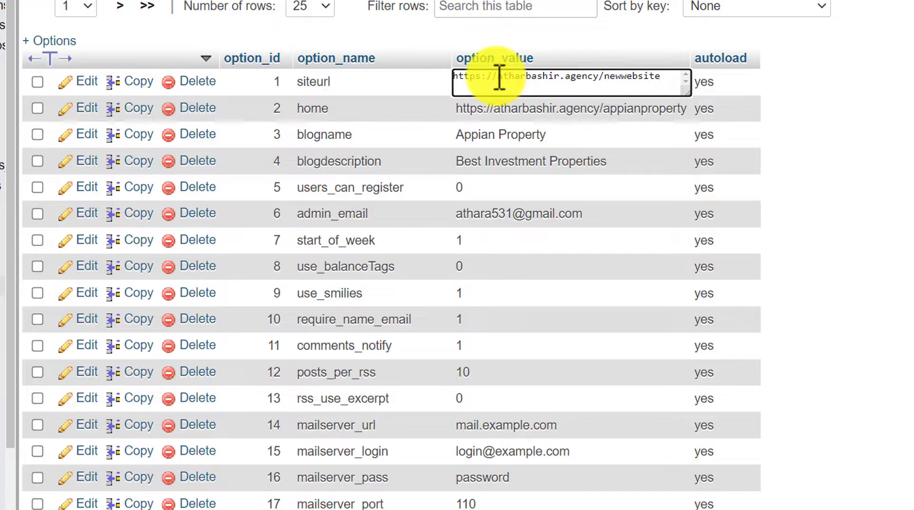
pyautogui.hotkey('ctrl', 'a')
pyautogui.hotkey('ctrl', 'c')
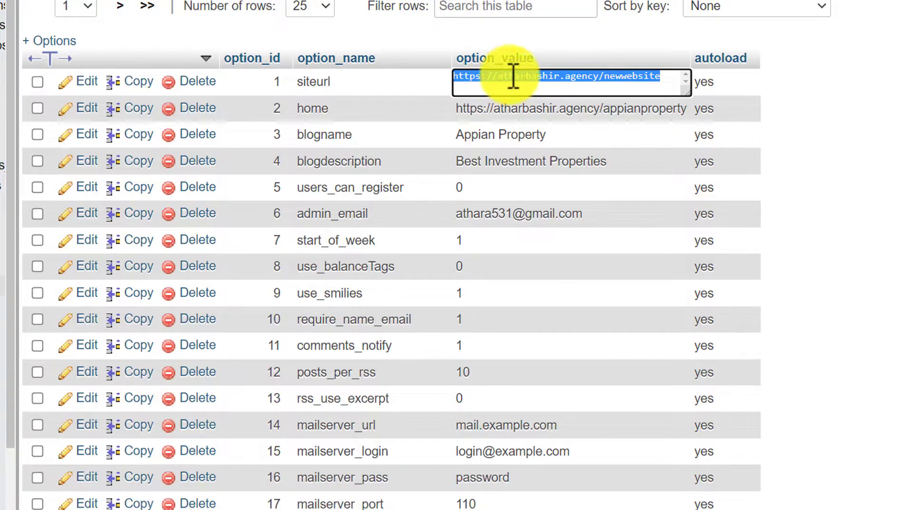
pyautogui.doubleClick(577, 108)
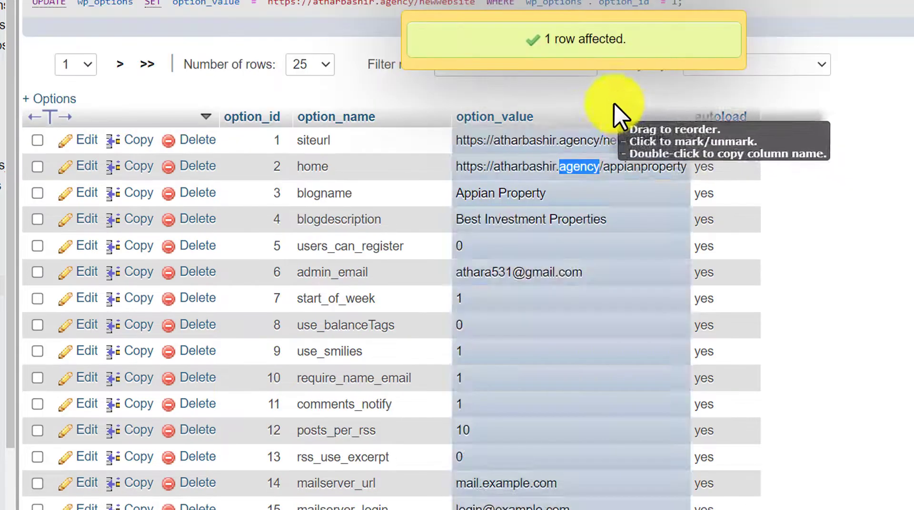
# Step: Paste the same newwebsite URL into the home value and save it
pyautogui.doubleClick(555, 164)
pyautogui.hotkey('ctrl', 'a')
pyautogui.hotkey('ctrl', 'v')
pyautogui.press('Return')
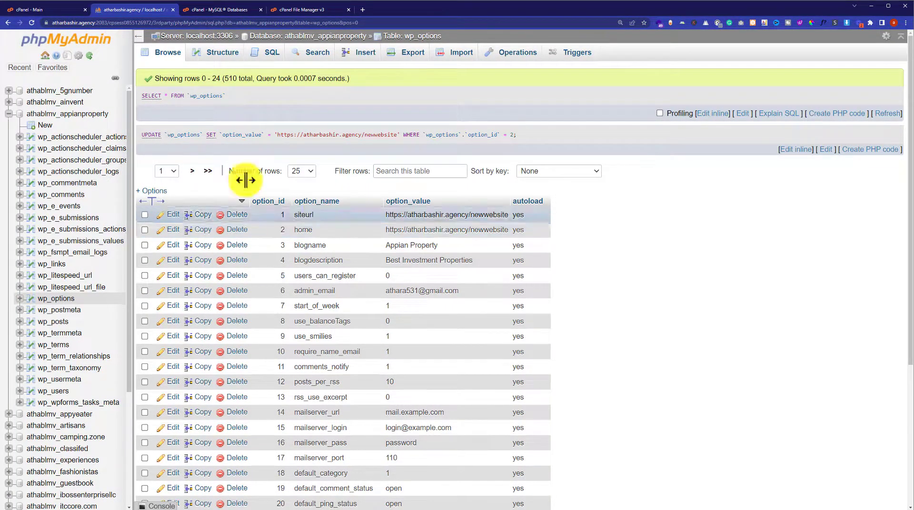
# Step: Open newwebsite's wp-config.php in the code editor tab and return to the file listing
pyautogui.click(303, 10)
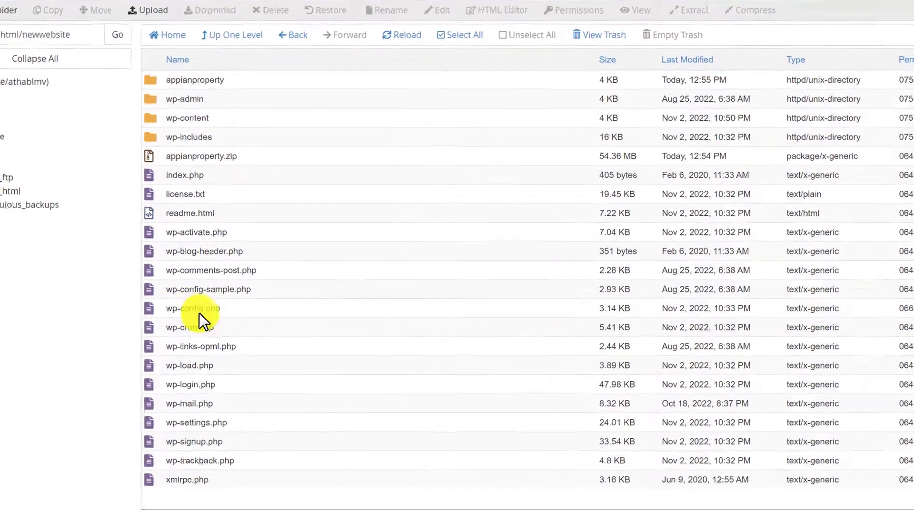
pyautogui.click(198, 308)
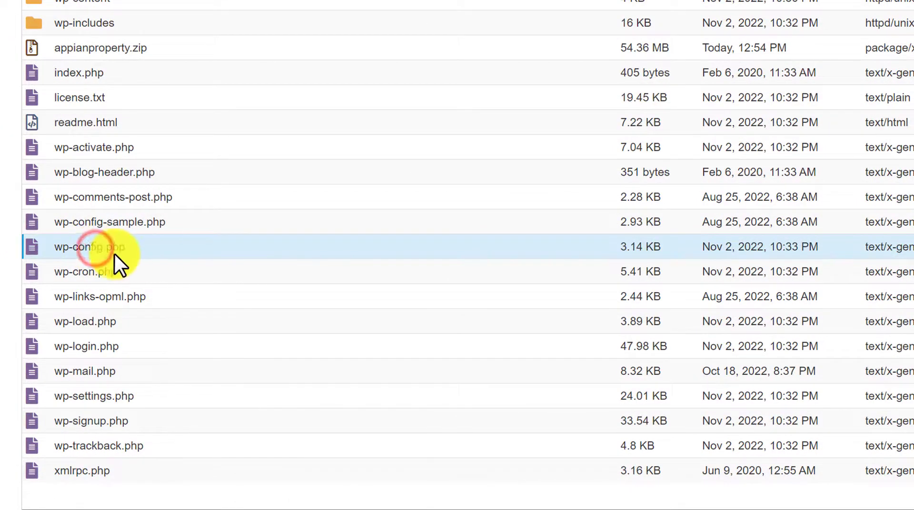
pyautogui.rightClick(131, 248)
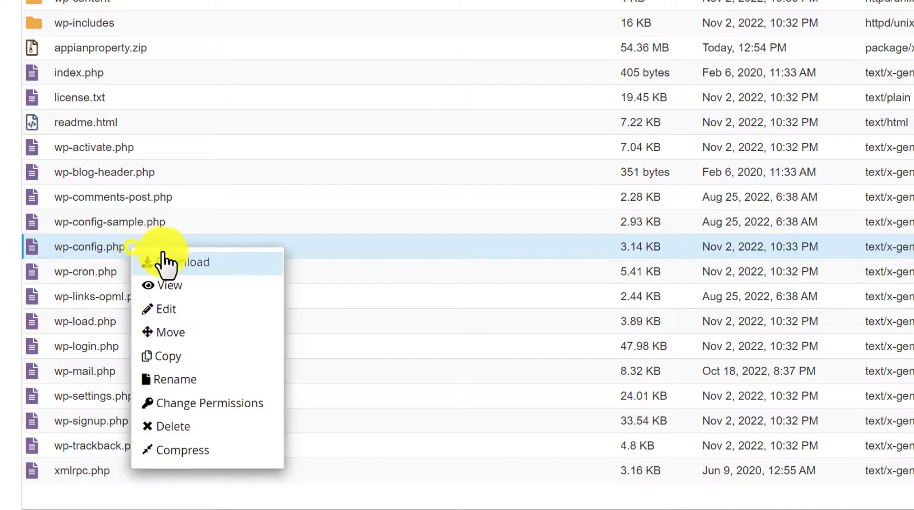
pyautogui.click(177, 309)
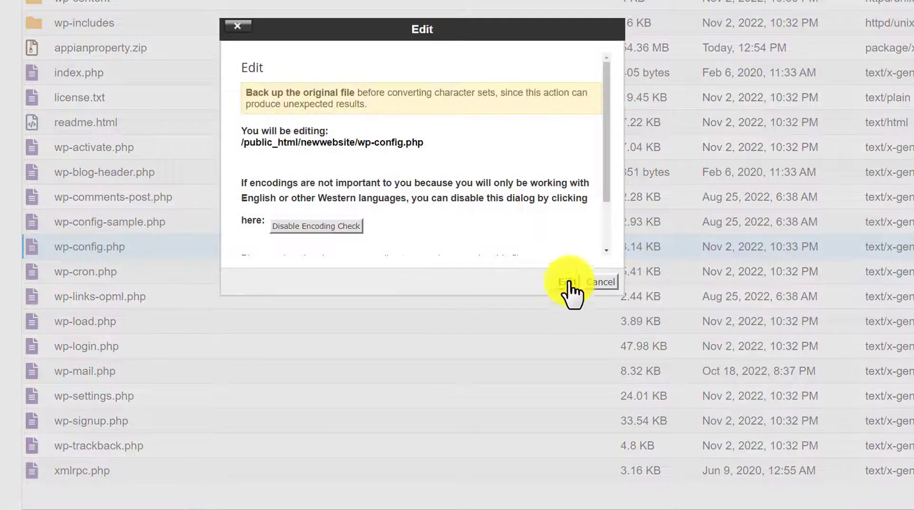
pyautogui.click(568, 283)
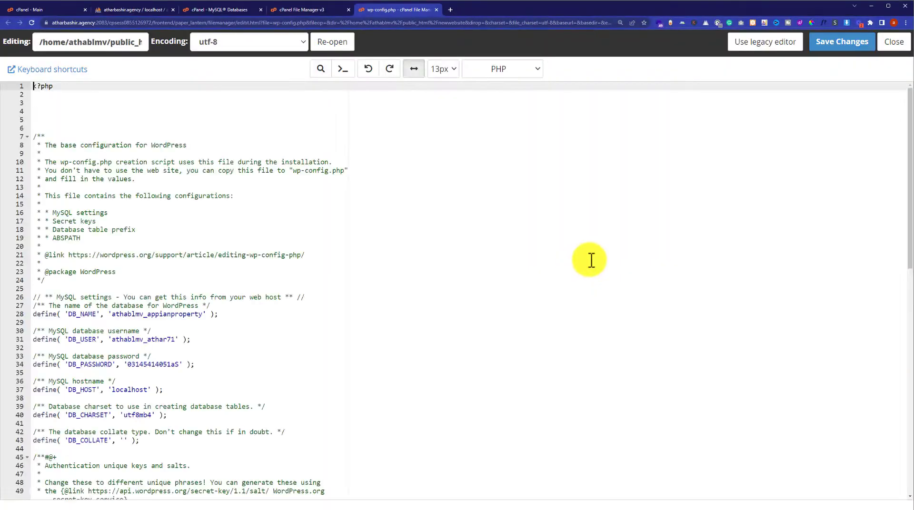
pyautogui.scroll(-5, 473, 232)
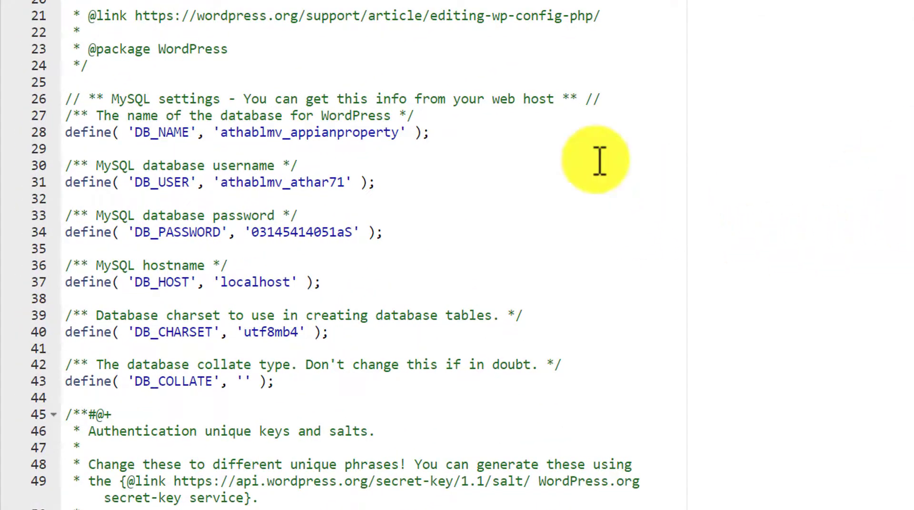
pyautogui.moveTo(134, 232); pyautogui.dragTo(275, 232)
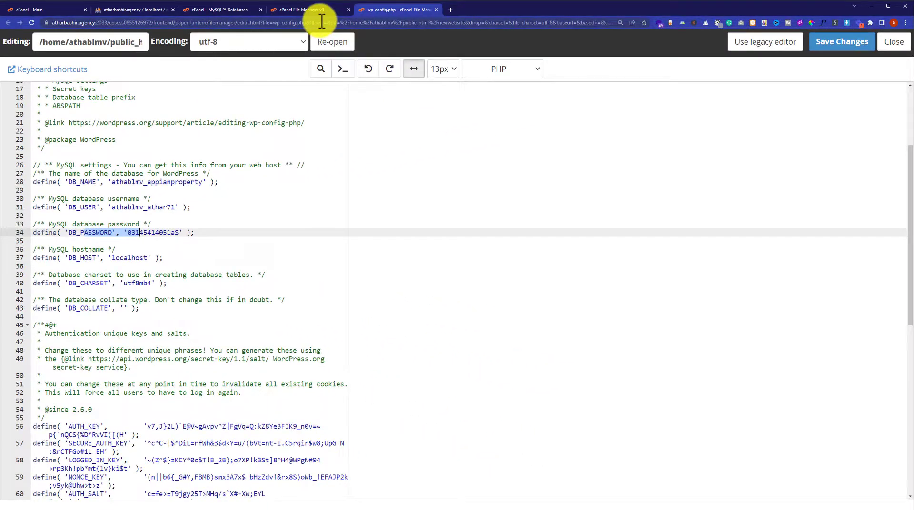
pyautogui.click(298, 14)
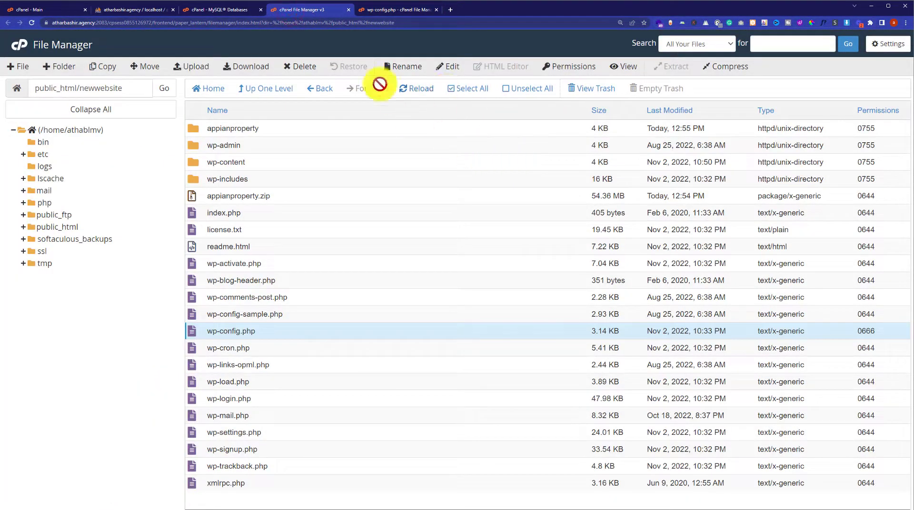
# Step: Set DB_NAME in wp-config.php to athablmv_newwebsitedatabase, copied from MySQL Databases
pyautogui.click(212, 13)
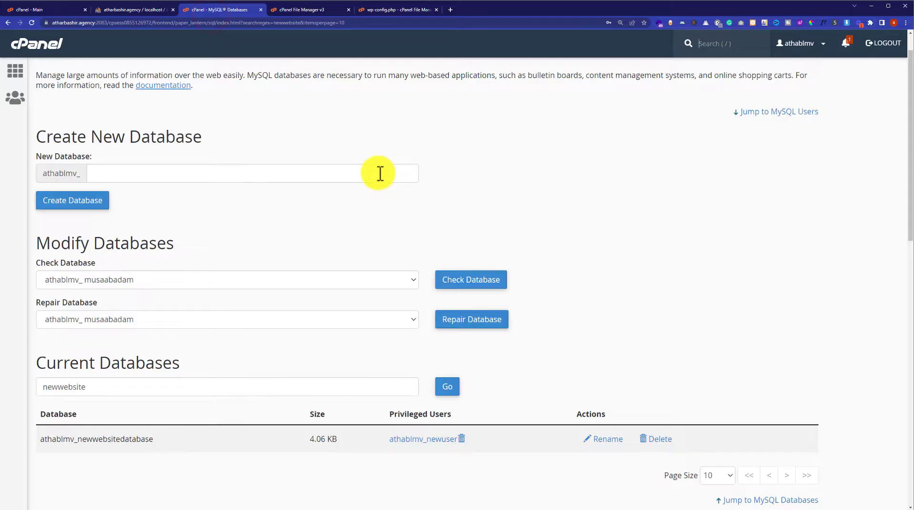
pyautogui.scroll(-2, 379, 173)
pyautogui.doubleClick(134, 329)
pyautogui.hotkey('ctrl', 'c')
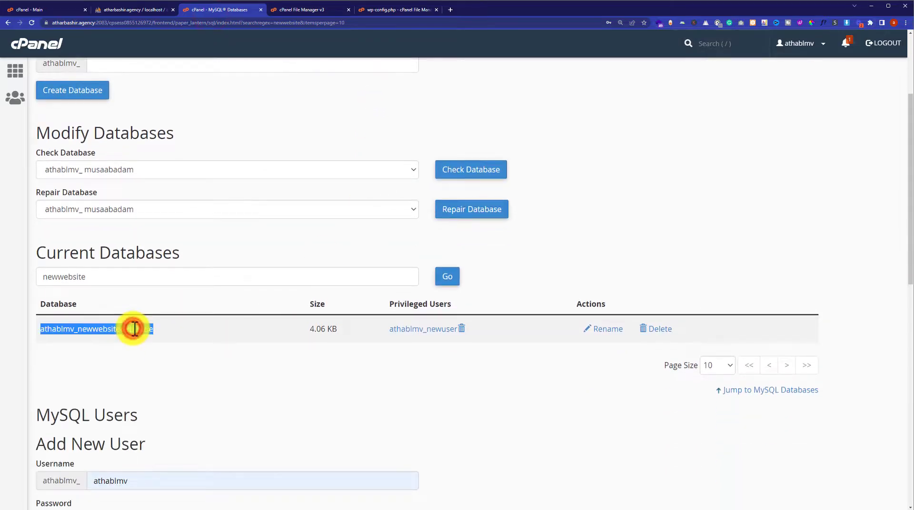
pyautogui.click(395, 10)
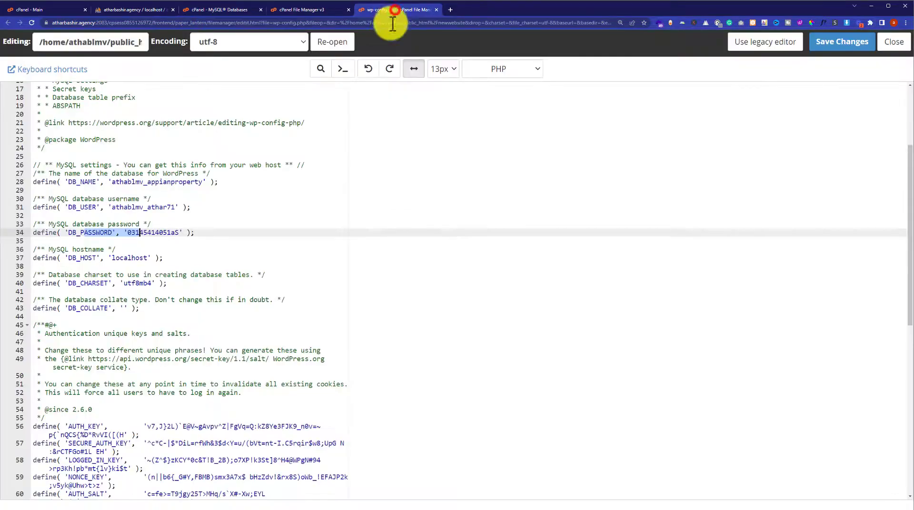
pyautogui.doubleClick(188, 144)
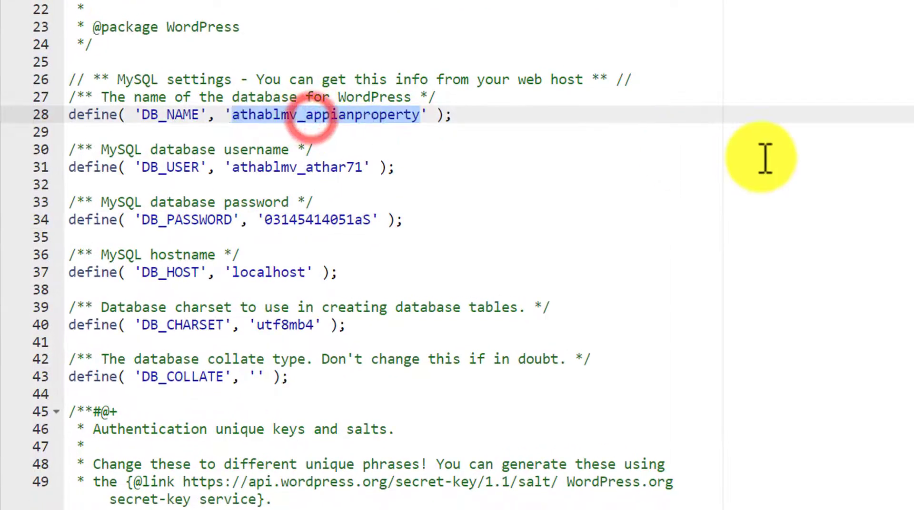
pyautogui.hotkey('ctrl', 'v')
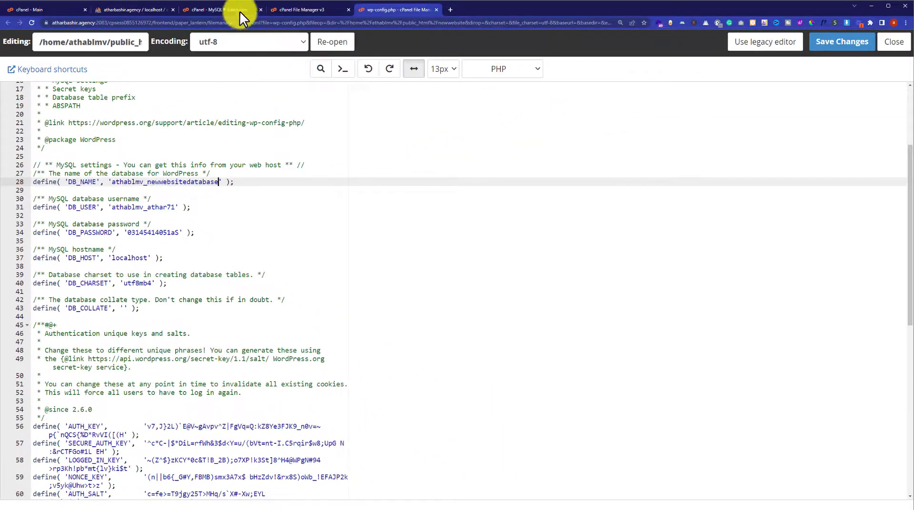
# Step: Set DB_USER to athablmv_newuser on its own line, then select the database password value
pyautogui.click(234, 9)
pyautogui.moveTo(380, 327); pyautogui.dragTo(458, 334)
pyautogui.hotkey('ctrl', 'c')
pyautogui.click(376, 9)
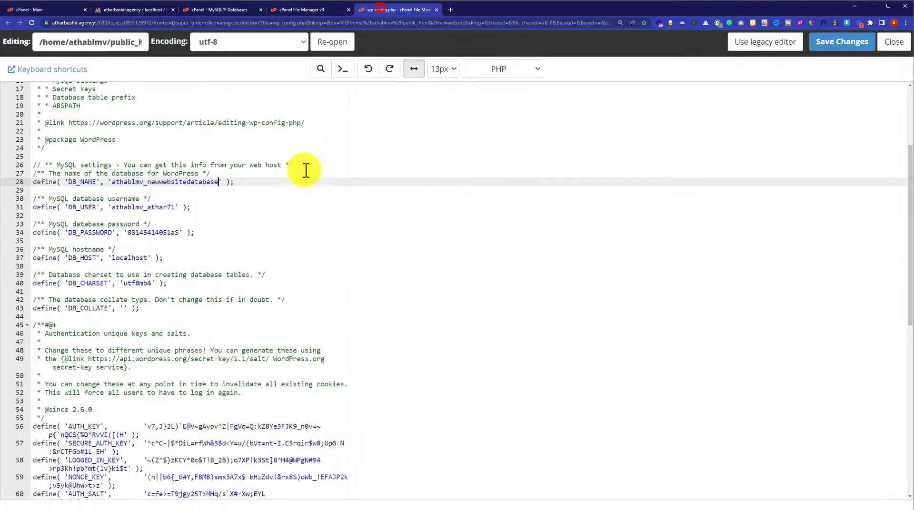
pyautogui.doubleClick(305, 204)
pyautogui.hotkey('ctrl', 'v')
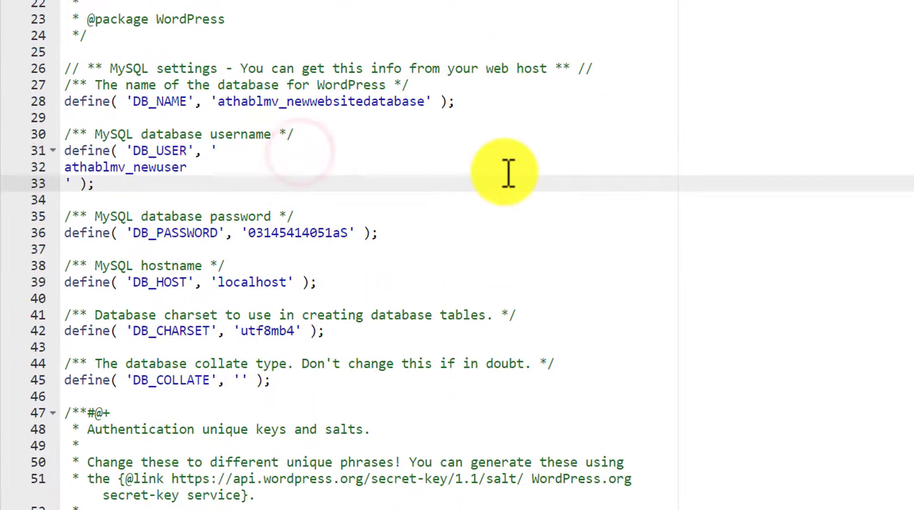
pyautogui.press('BackSpace')
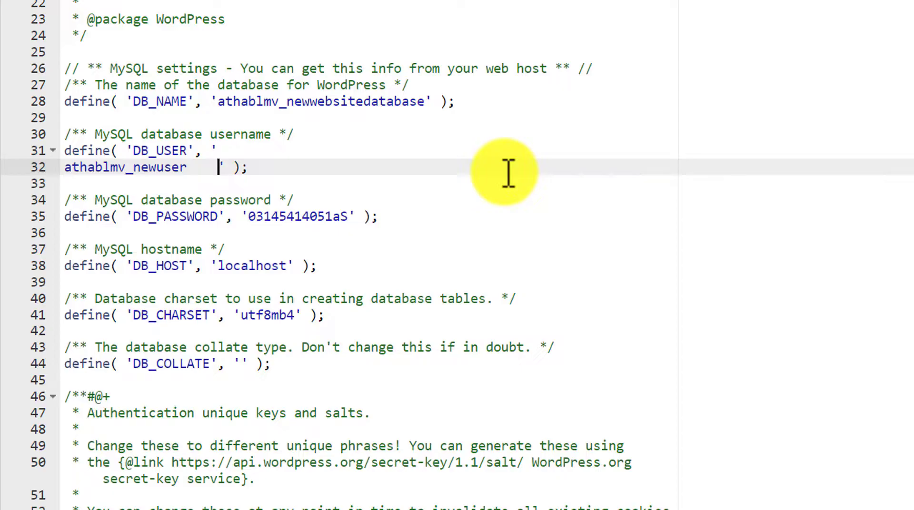
pyautogui.press('BackSpace')
pyautogui.press('BackSpace')
pyautogui.press('BackSpace')
pyautogui.press('BackSpace')
pyautogui.press('Home')
pyautogui.press('BackSpace')
pyautogui.press('Down')
pyautogui.press('Down')
pyautogui.press('Down')
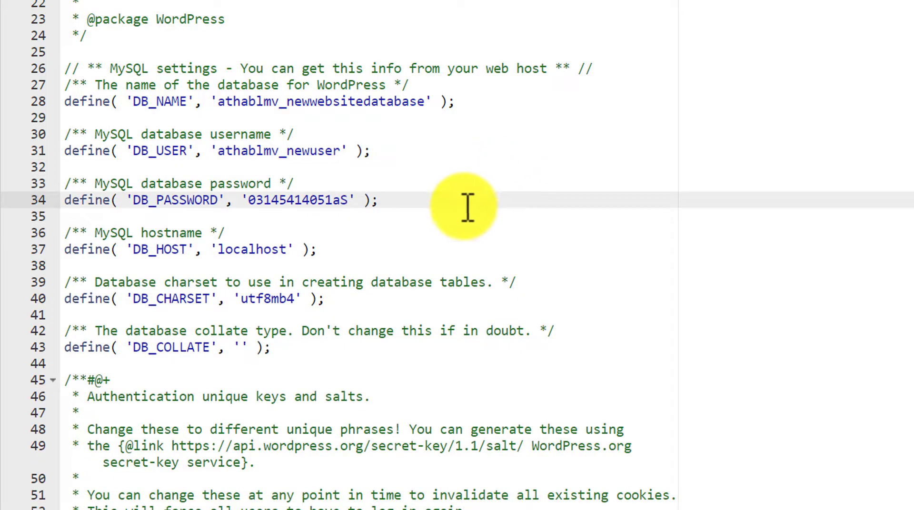
pyautogui.moveTo(251, 200); pyautogui.dragTo(352, 206)
pyautogui.press('Right')
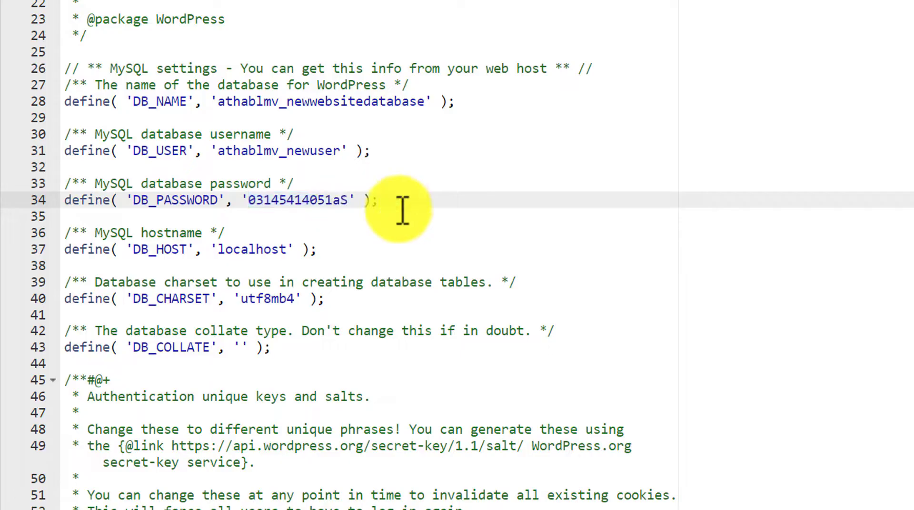